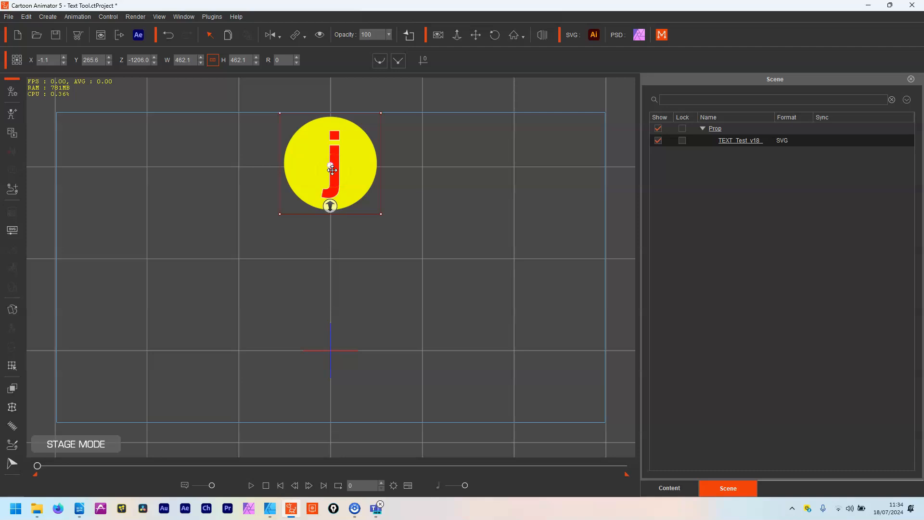
# - Duplicate the TEXT_Test_v18_ prop, hide the original, and select the copy
pyautogui.click(227, 34)
pyautogui.click(657, 141)
pyautogui.click(746, 153)
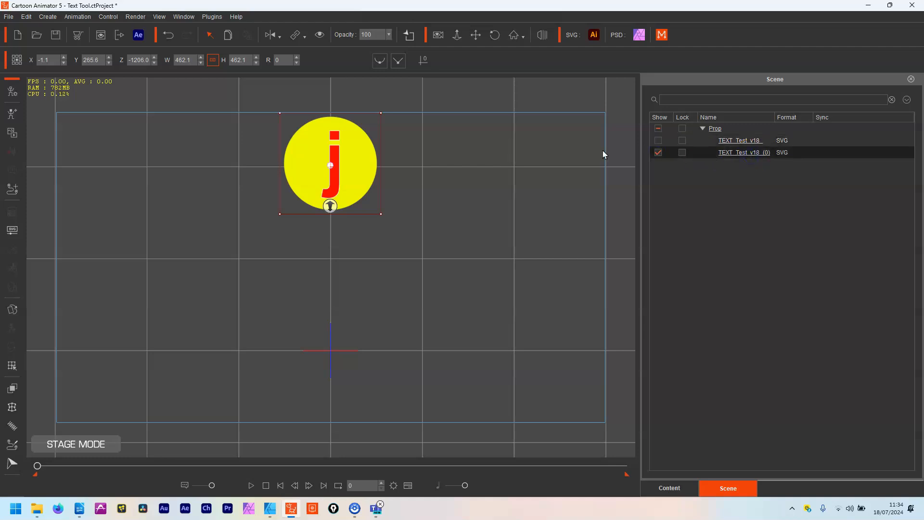
# - Swap the duplicate prop's lowercase letter sprite to "o" in the Sprite Editor
pyautogui.click(12, 311)
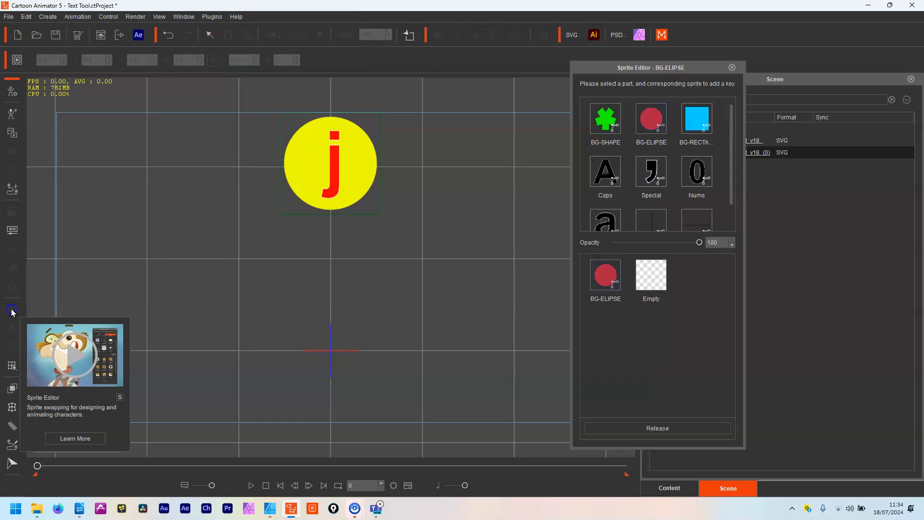
pyautogui.click(604, 220)
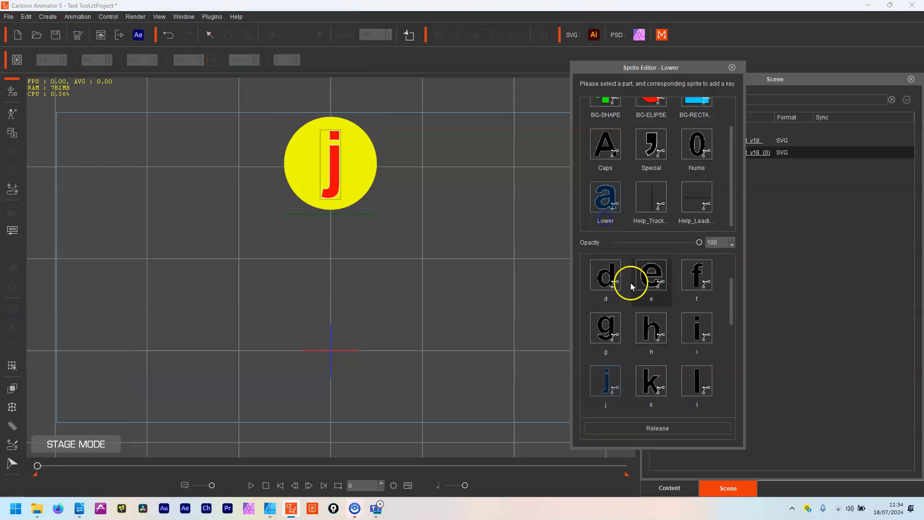
pyautogui.scroll(-5, 635, 298)
pyautogui.scroll(3, 664, 317)
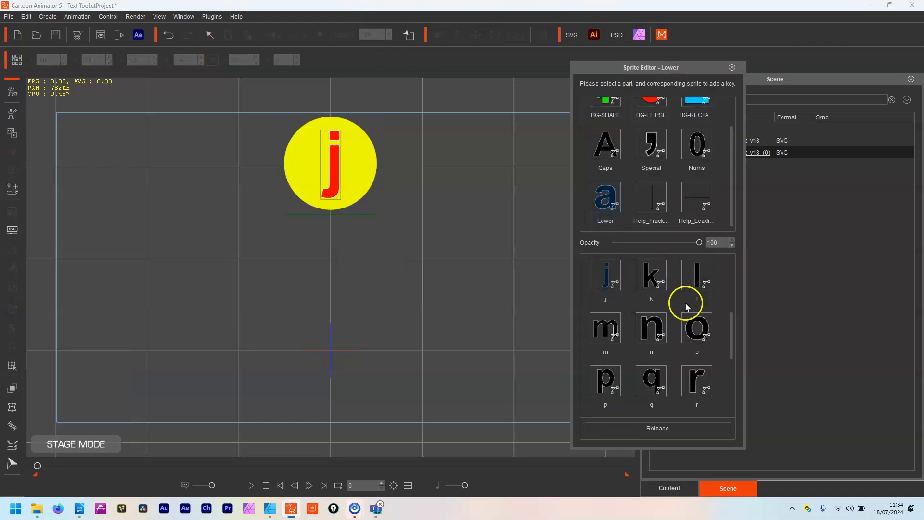
pyautogui.click(701, 330)
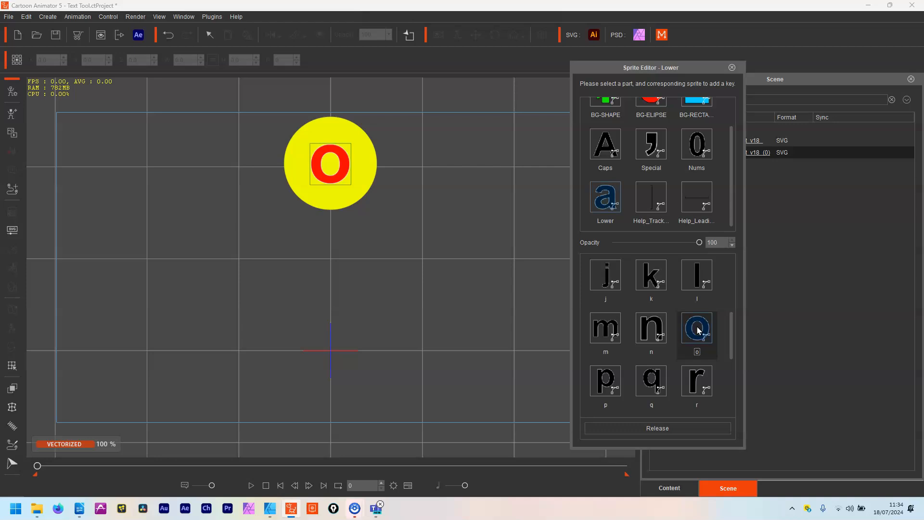
pyautogui.click(731, 68)
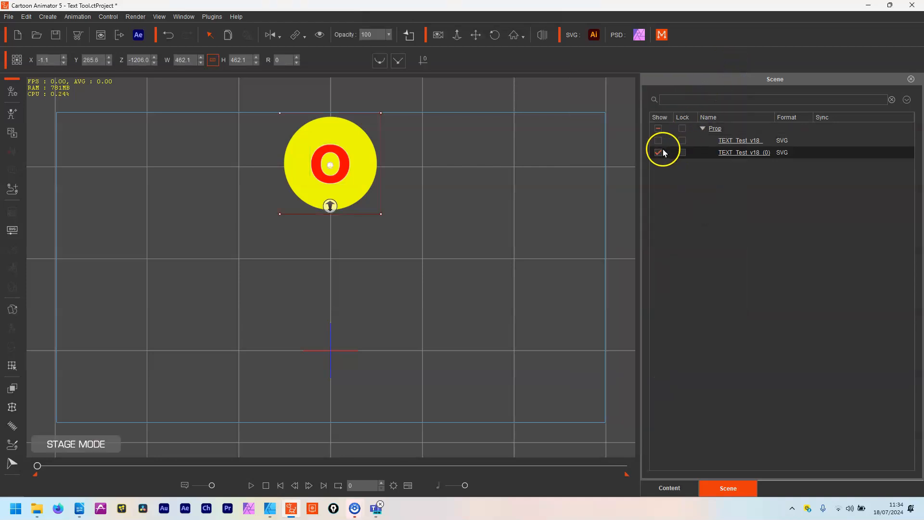
# - Duplicate the "o" prop TEXT_Test_v18_(0) and hide the one it was copied from
pyautogui.click(742, 153)
pyautogui.click(243, 38)
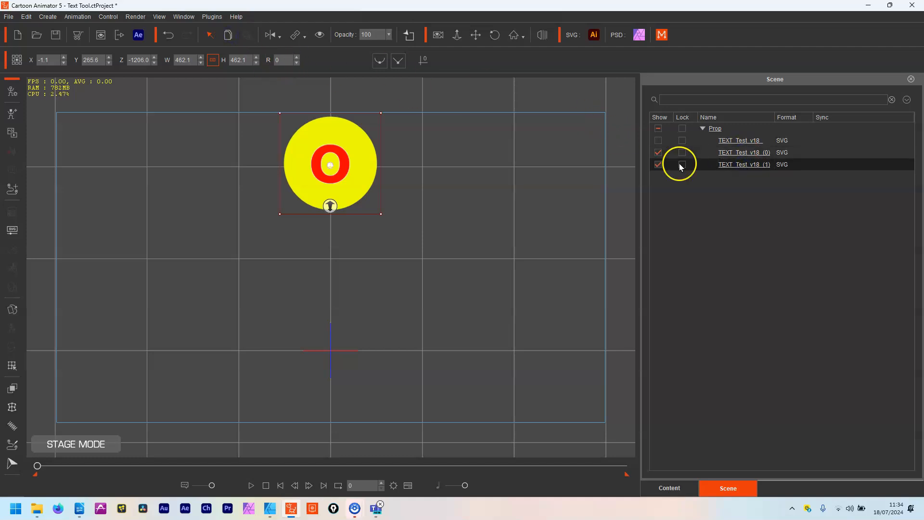
pyautogui.click(658, 153)
# - Swap the newest text prop's lowercase letter sprite to "y" in the Sprite Editor
pyautogui.click(12, 309)
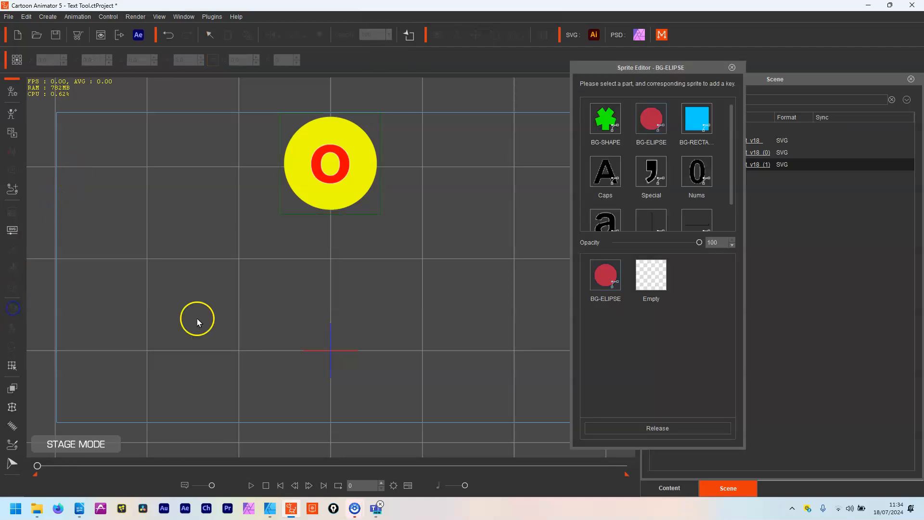
pyautogui.click(605, 220)
pyautogui.scroll(-5, 673, 289)
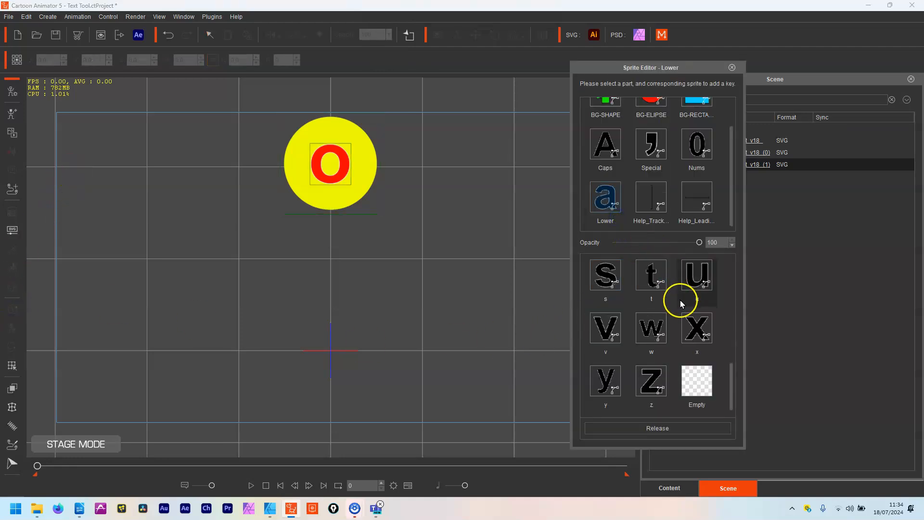
pyautogui.click(602, 379)
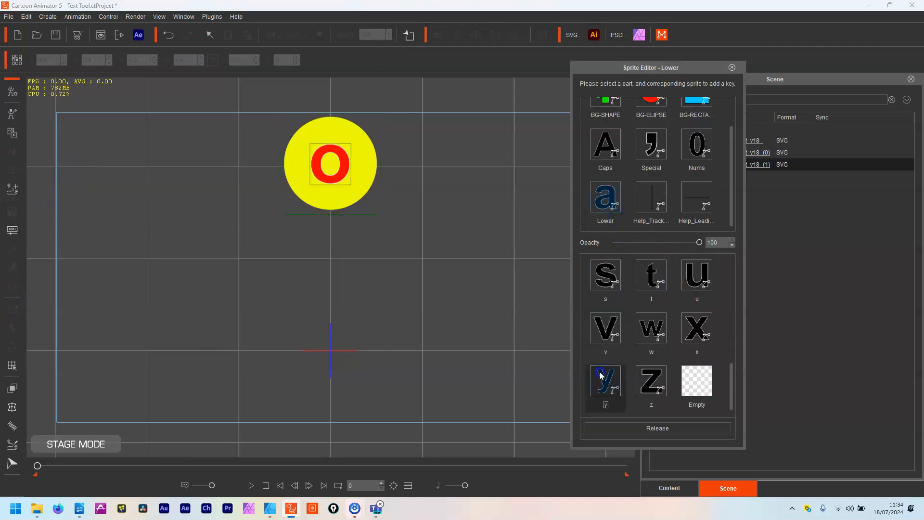
pyautogui.click(733, 67)
# - Show the hidden "j" and "o" props again and compare the Z positions of all three text props
pyautogui.click(658, 140)
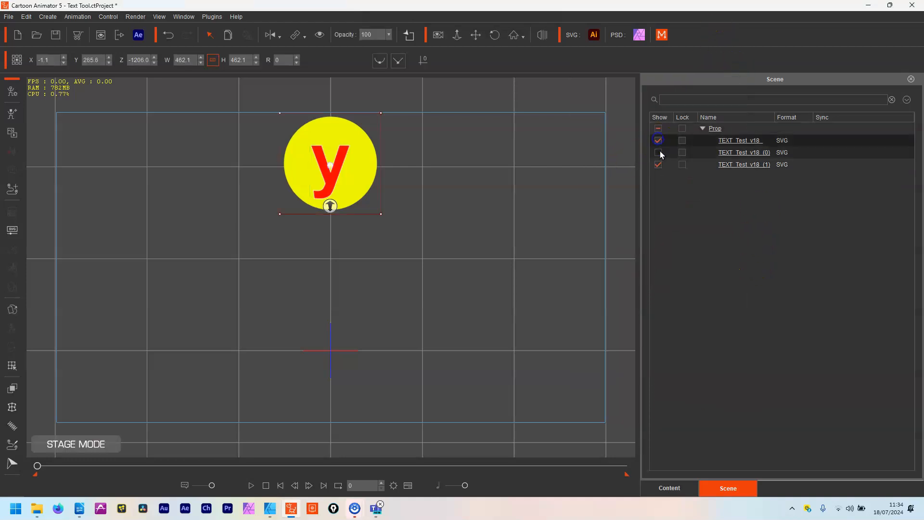
pyautogui.click(658, 152)
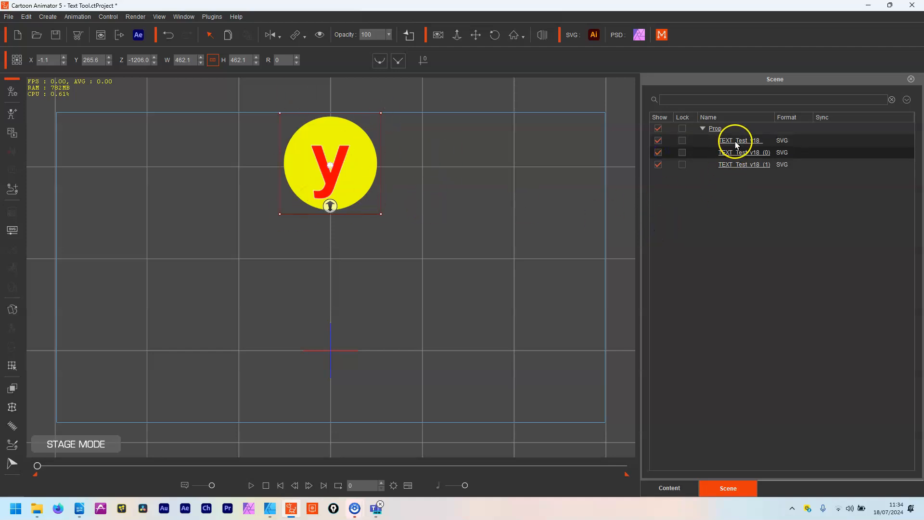
pyautogui.click(720, 141)
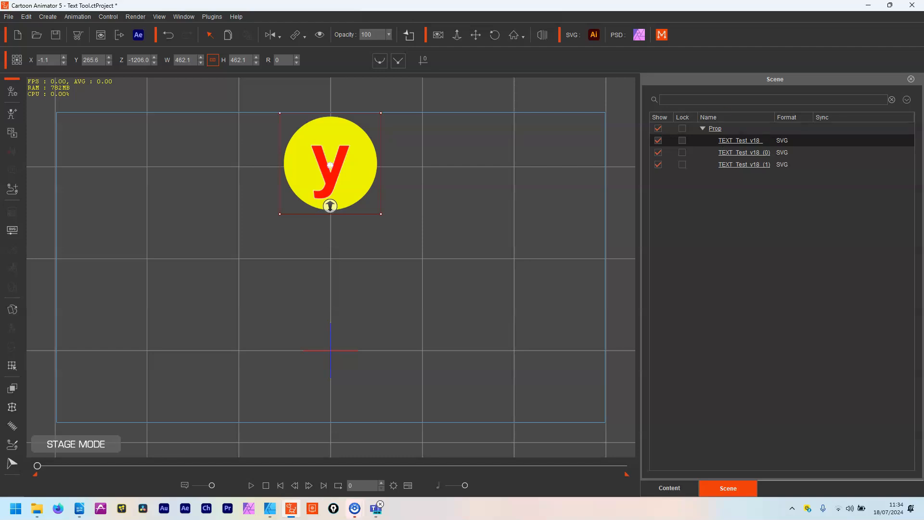
pyautogui.click(759, 152)
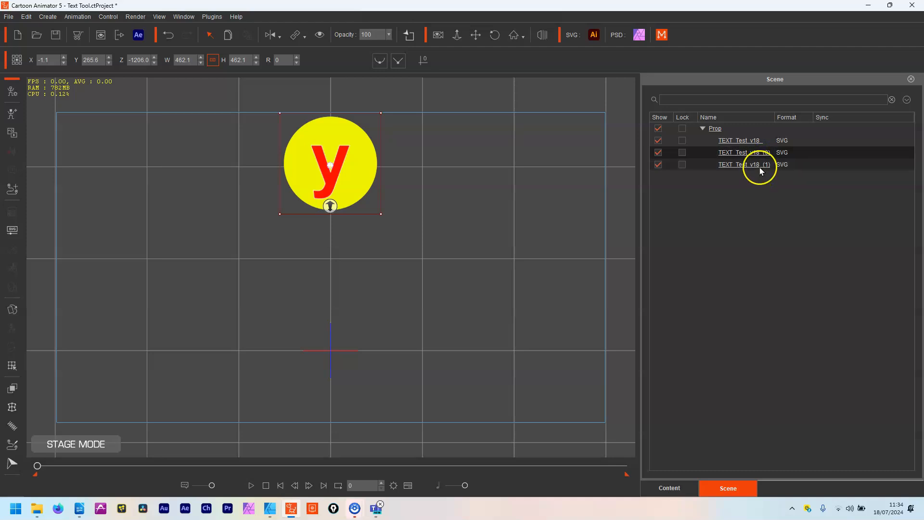
pyautogui.click(759, 166)
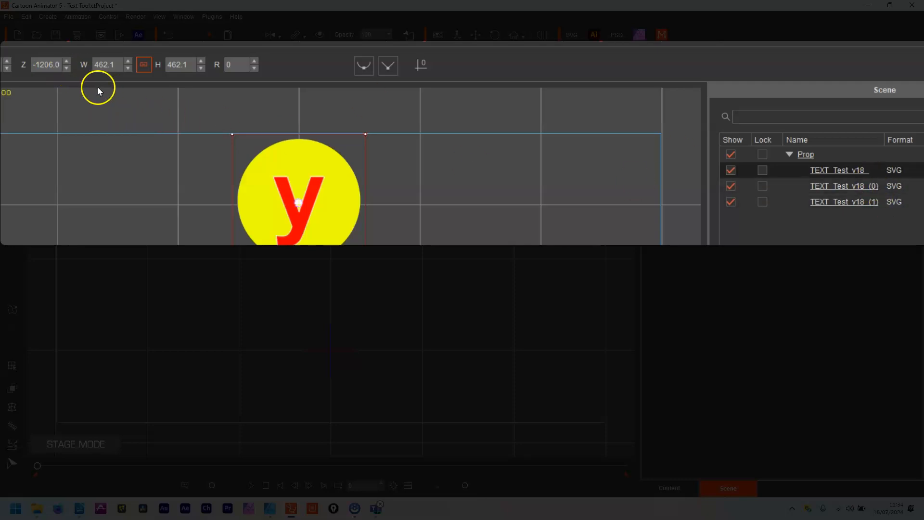
# - Set the Z position of the "j" prop TEXT_Test_v18_ to -1209
pyautogui.click(68, 70)
pyautogui.click(67, 69)
pyautogui.click(68, 70)
# - Set the Z position of the "o" prop TEXT_Test_v18_(0) to -1208, and check the Z value of the "y" prop
pyautogui.click(801, 185)
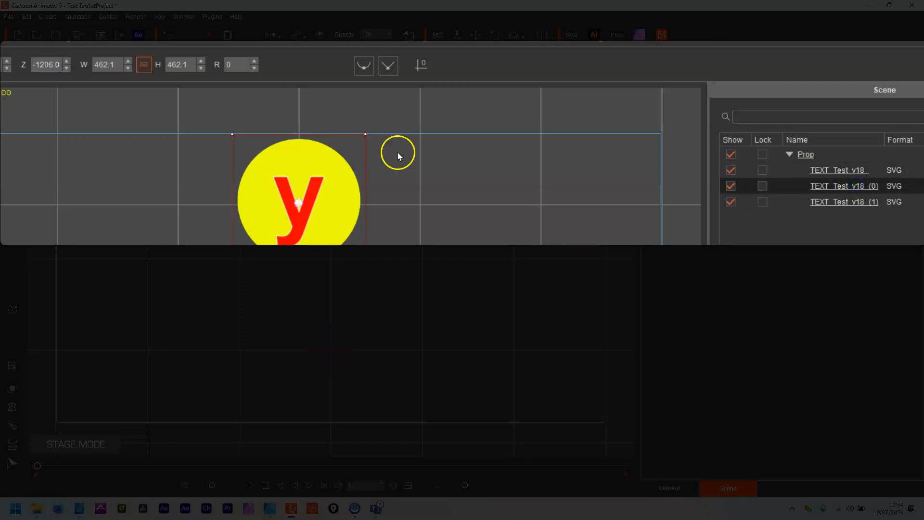
pyautogui.click(66, 68)
pyautogui.click(67, 68)
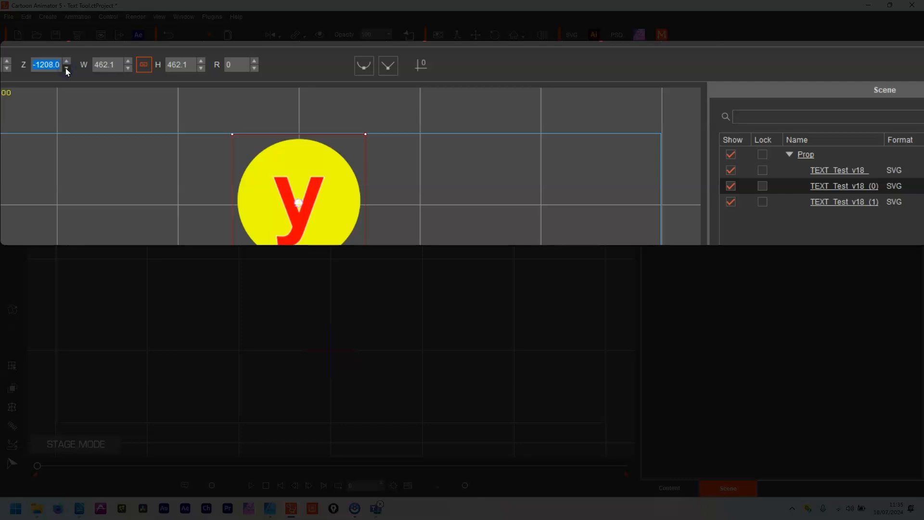
pyautogui.click(834, 202)
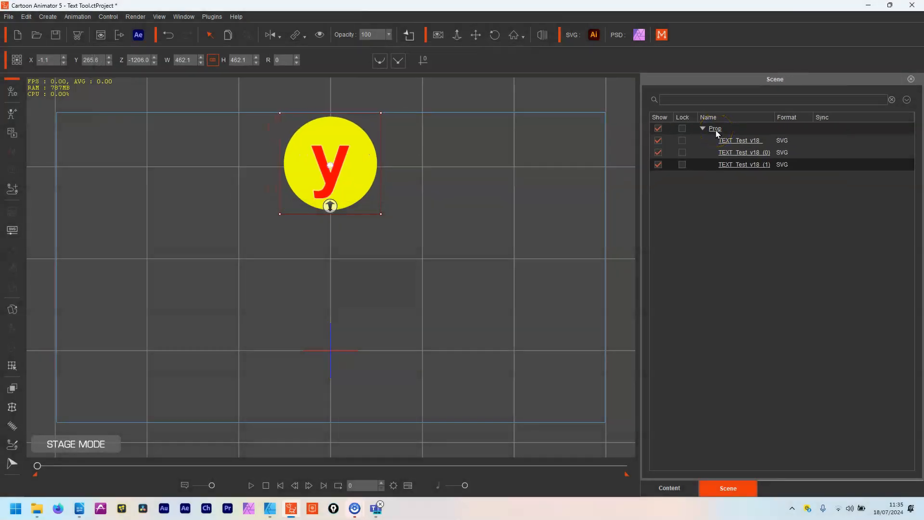
# - Hide the "o" and "y" props, TEXT_Test_v18_(0) and TEXT_Test_v18_(1), leaving only the "j" prop shown
pyautogui.click(658, 152)
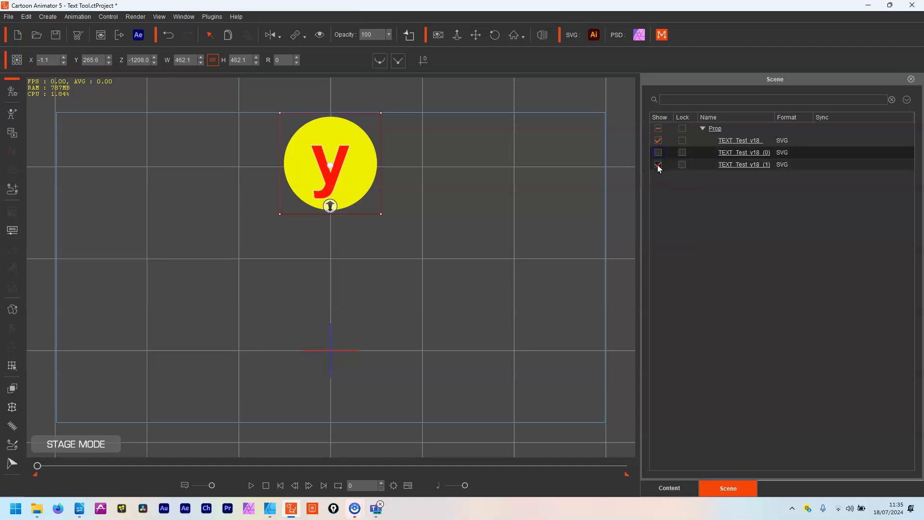
pyautogui.click(658, 164)
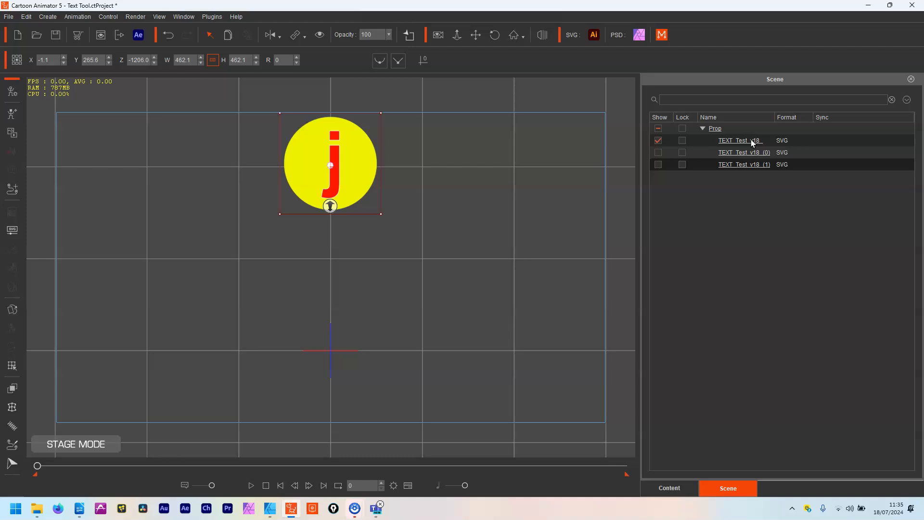
pyautogui.click(737, 168)
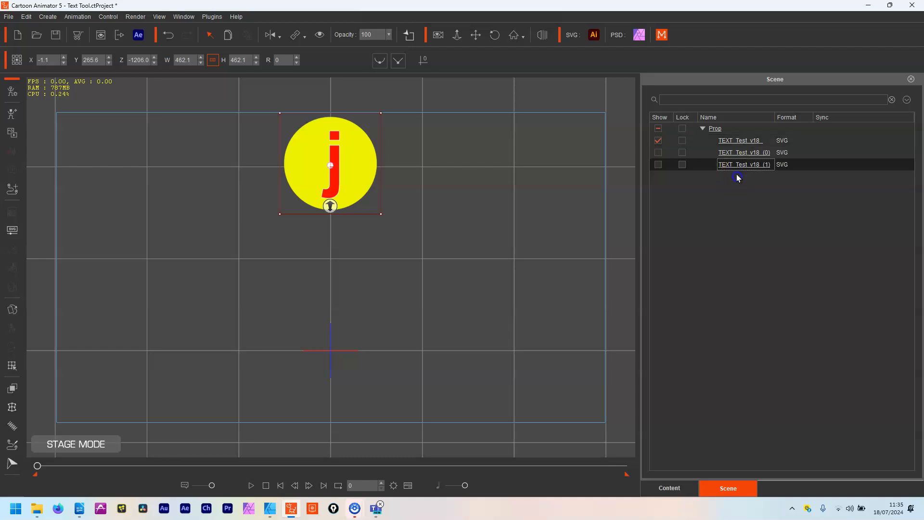
# - Add the custom PIVOT_ prop near the stage centre, at about X -0.2 and Y 4.6, and return to the scene list
pyautogui.click(668, 488)
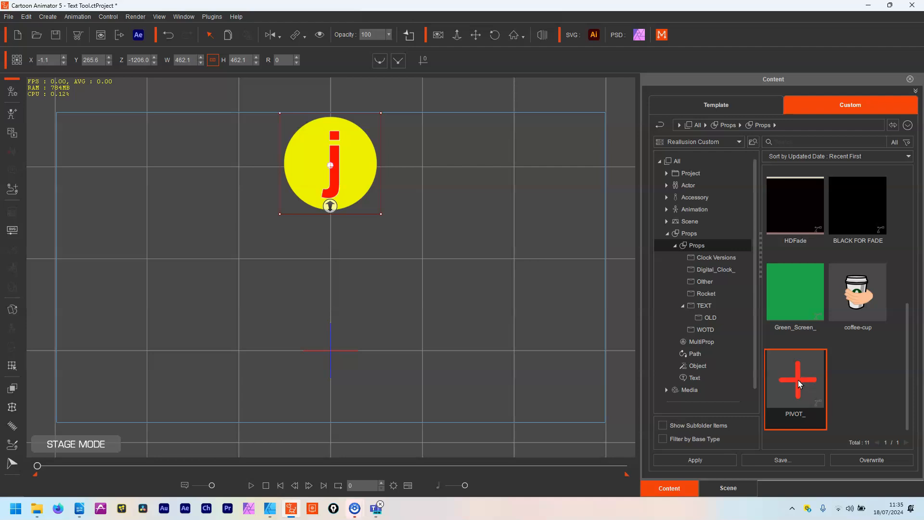
pyautogui.moveTo(798, 385); pyautogui.dragTo(330, 345)
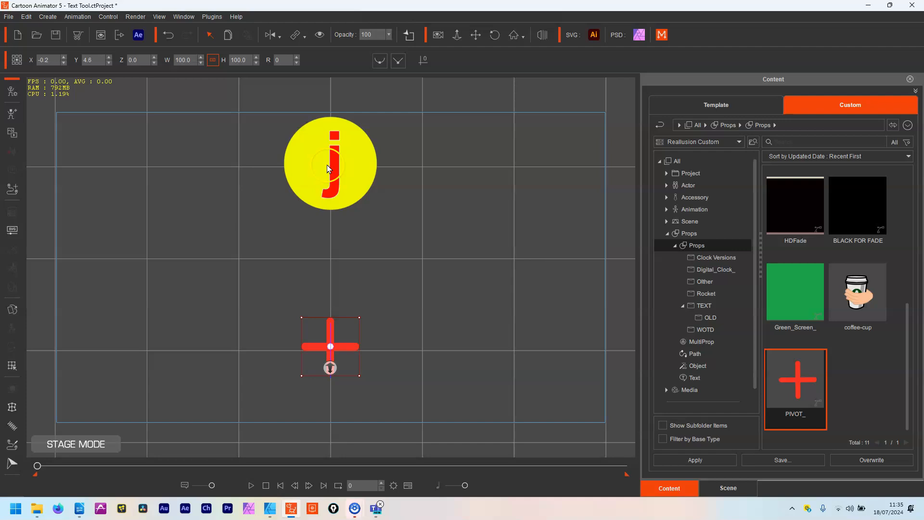
pyautogui.click(735, 489)
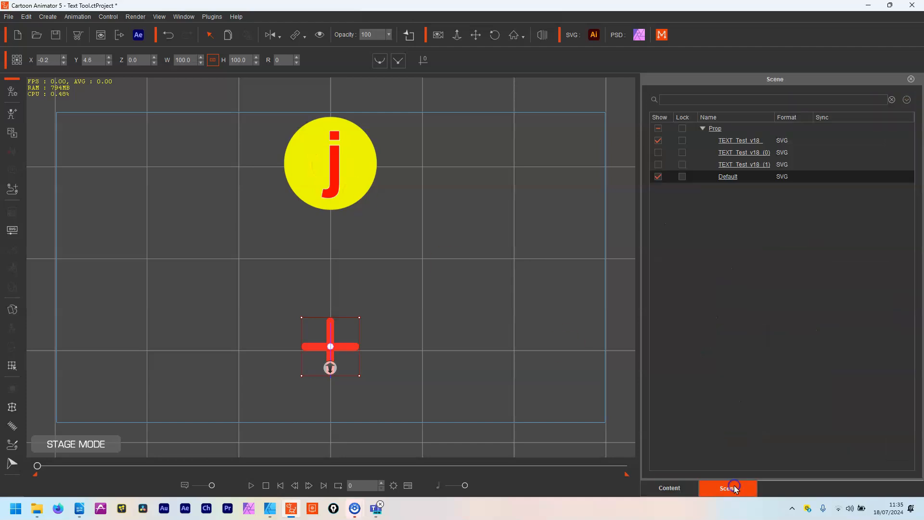
# - Link the "j" prop TEXT_Test_v18_ to the red cross pivot prop
pyautogui.click(744, 140)
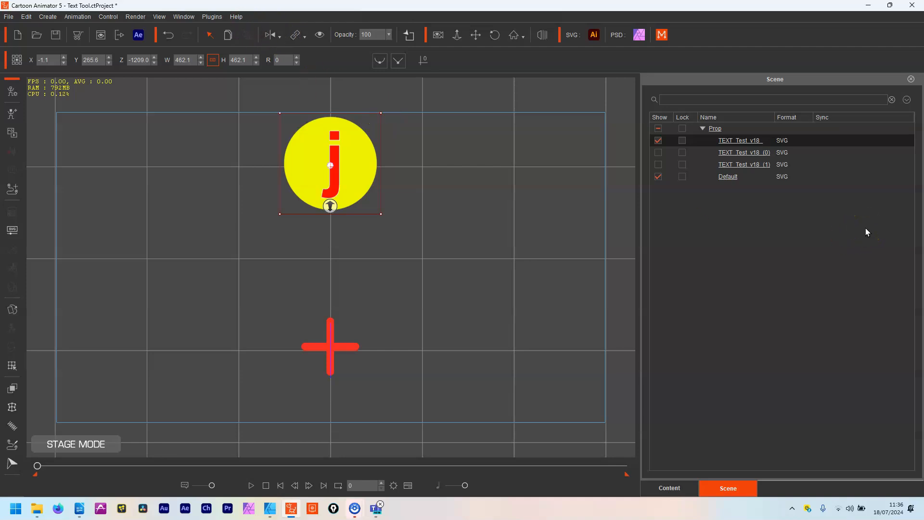
pyautogui.click(740, 144)
pyautogui.click(295, 34)
pyautogui.click(336, 279)
pyautogui.click(330, 350)
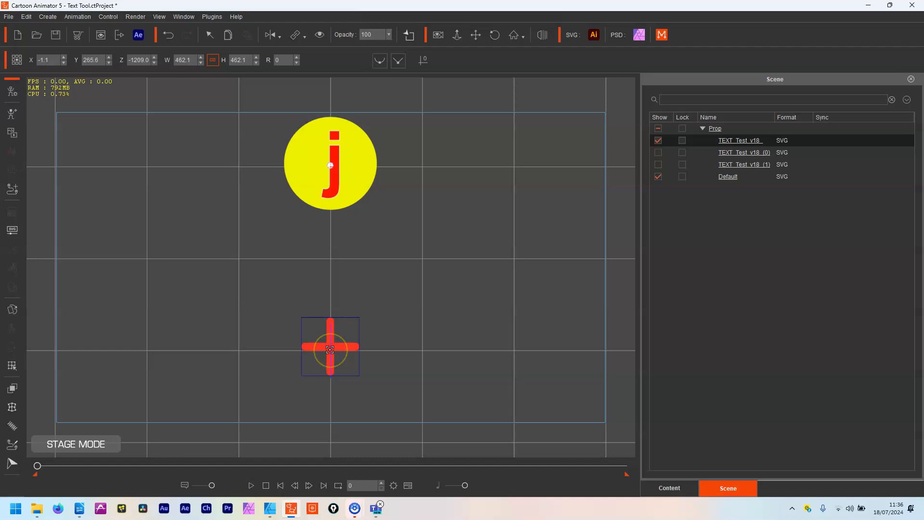
pyautogui.click(329, 350)
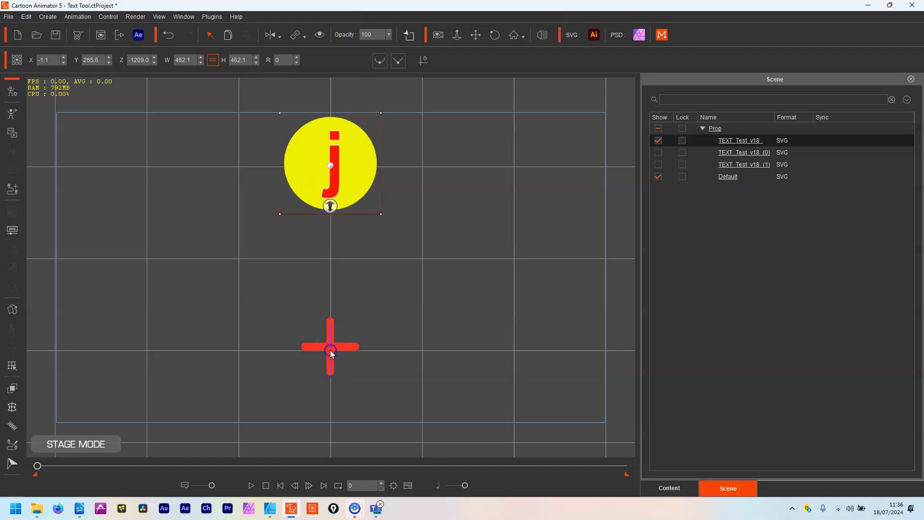
# - Try transforming the red cross pivot prop to test its link to the "j" prop, and undo the change
pyautogui.click(741, 177)
pyautogui.moveTo(370, 318)
pyautogui.mouseDown()
pyautogui.moveTo(378, 337)
pyautogui.moveTo(334, 303)
pyautogui.moveTo(385, 324)
pyautogui.moveTo(348, 303)
pyautogui.moveTo(367, 304)
pyautogui.mouseUp()
pyautogui.hotkey('ctrl', 'z')
# - Rename the Default prop in the scene list as "PIVOT (0)"
pyautogui.click(728, 177)
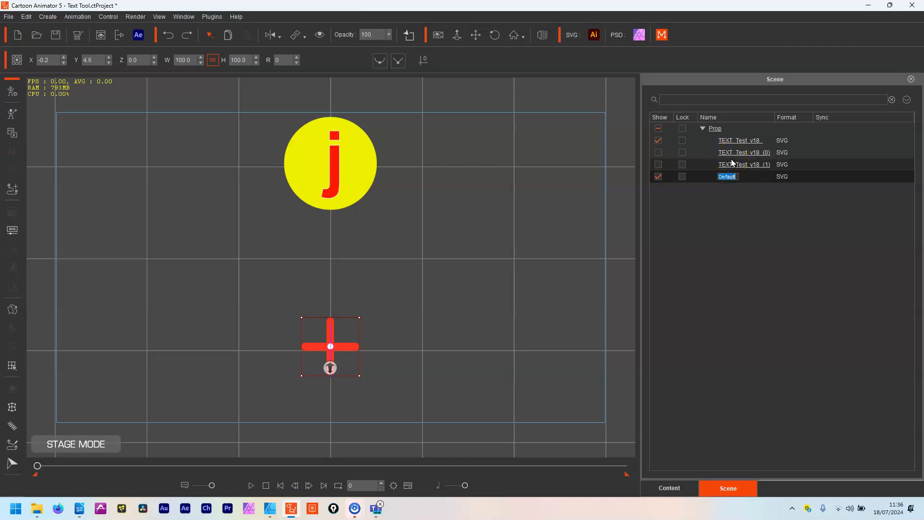
pyautogui.write('PIVOT (0')
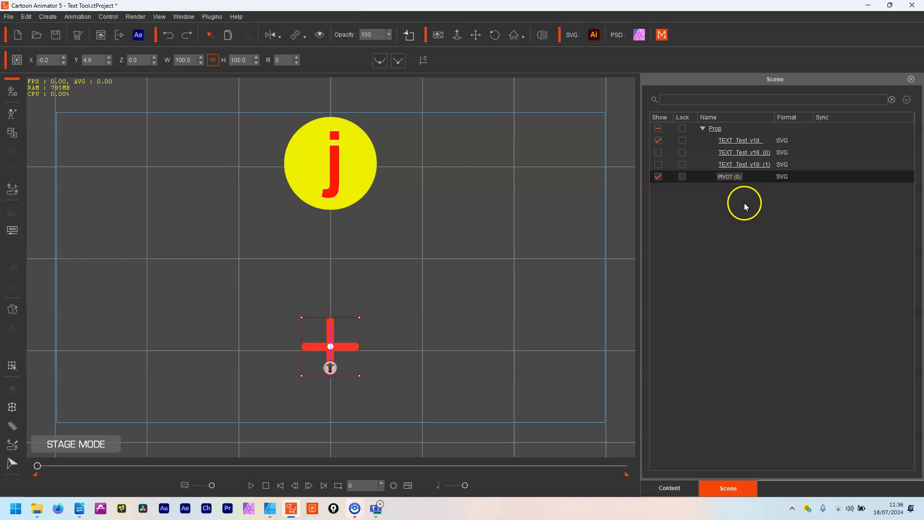
pyautogui.click(760, 180)
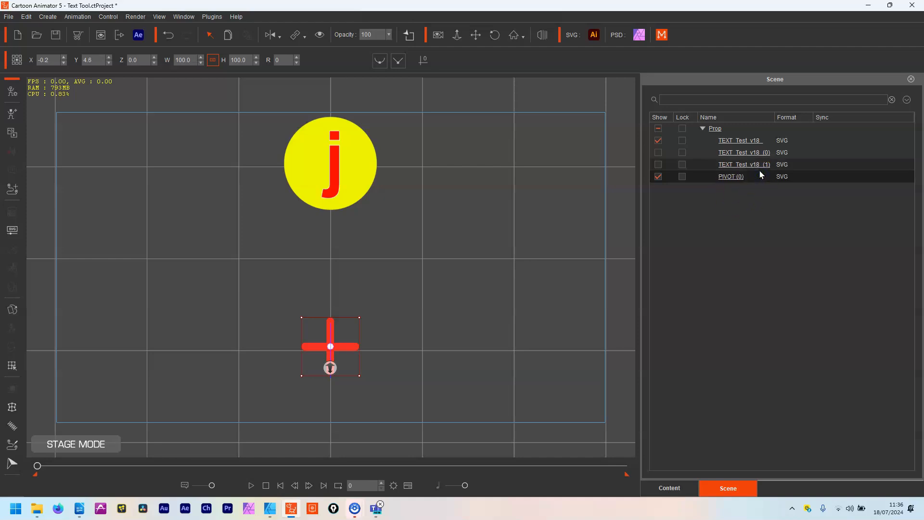
# - Hide the "j" prop TEXT_Test_v18_ and show the "o" prop TEXT_Test_v18_(0)
pyautogui.click(658, 140)
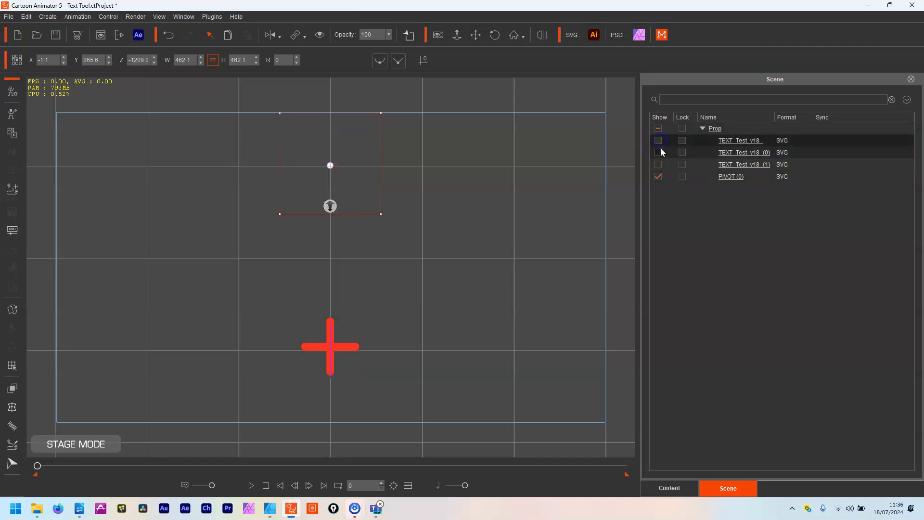
pyautogui.click(658, 152)
# - Duplicate the PIVOT (0) prop and hide the original pivot
pyautogui.click(741, 179)
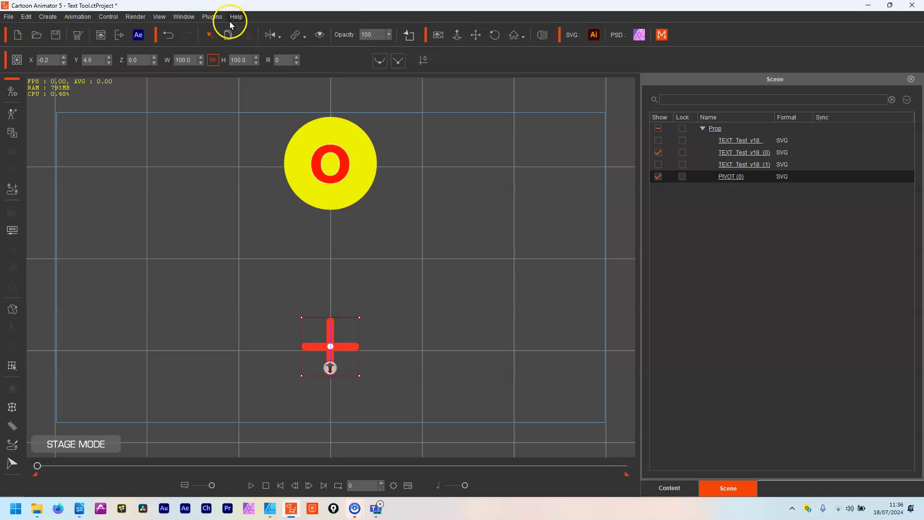
pyautogui.click(230, 36)
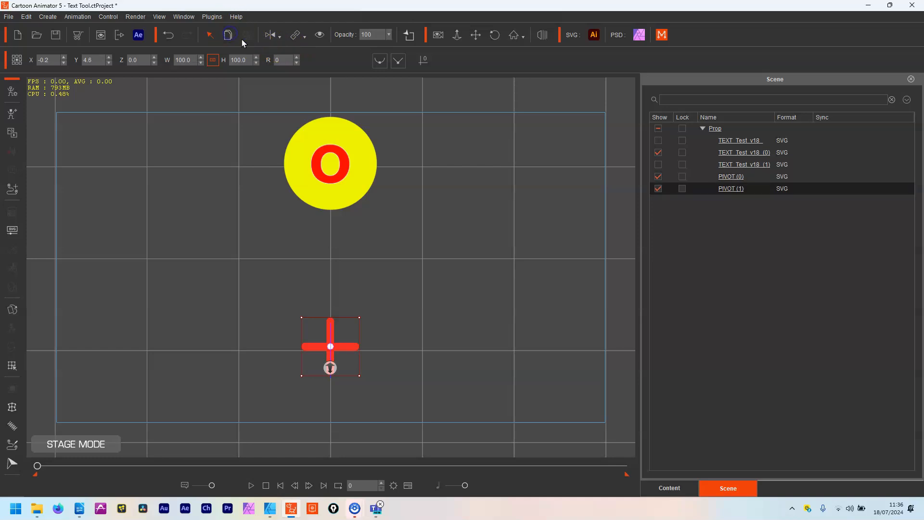
pyautogui.click(658, 177)
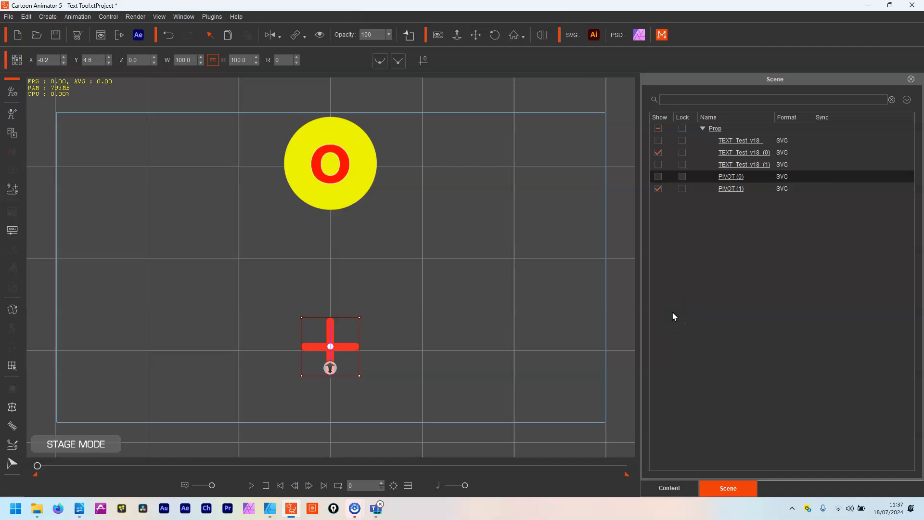
# - Link the "o" prop TEXT_Test_v18_(0) to the PIVOT (1) cross on the stage
pyautogui.click(753, 153)
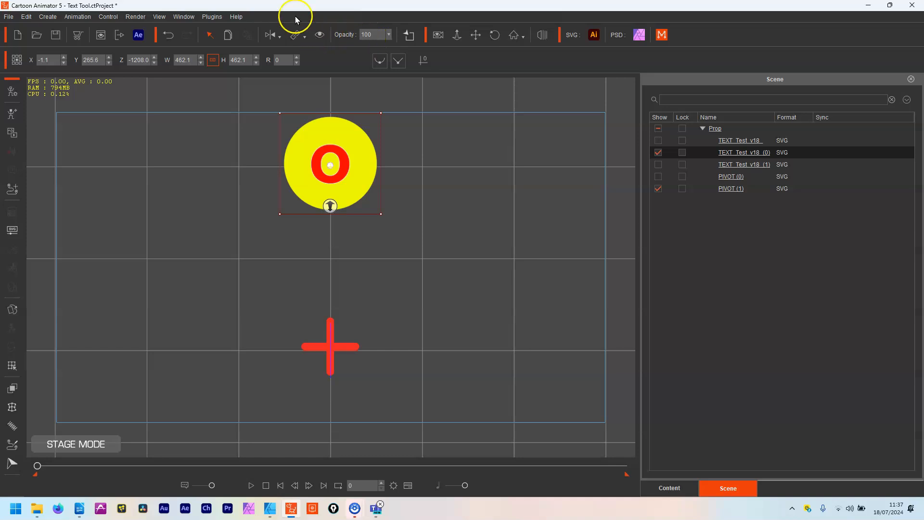
pyautogui.click(328, 352)
pyautogui.click(331, 351)
# - Try transforming PIVOT (1) to test its link to the "o" prop, and undo the change
pyautogui.click(738, 188)
pyautogui.moveTo(363, 313)
pyautogui.mouseDown()
pyautogui.moveTo(371, 322)
pyautogui.moveTo(363, 303)
pyautogui.moveTo(369, 309)
pyautogui.mouseUp()
pyautogui.hotkey('ctrl', 'z')
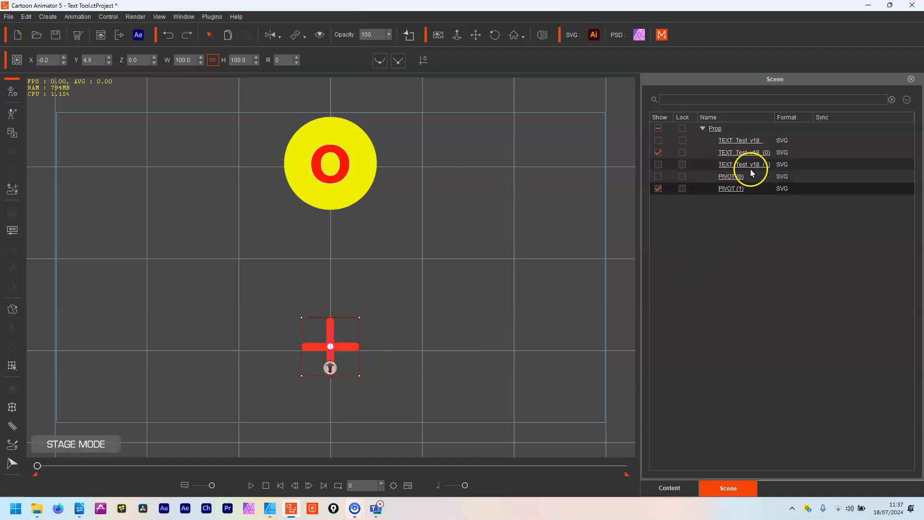
# - Hide the "o" prop and swap PIVOT (1) for a duplicate, hiding the original pivot
pyautogui.click(658, 153)
pyautogui.click(659, 153)
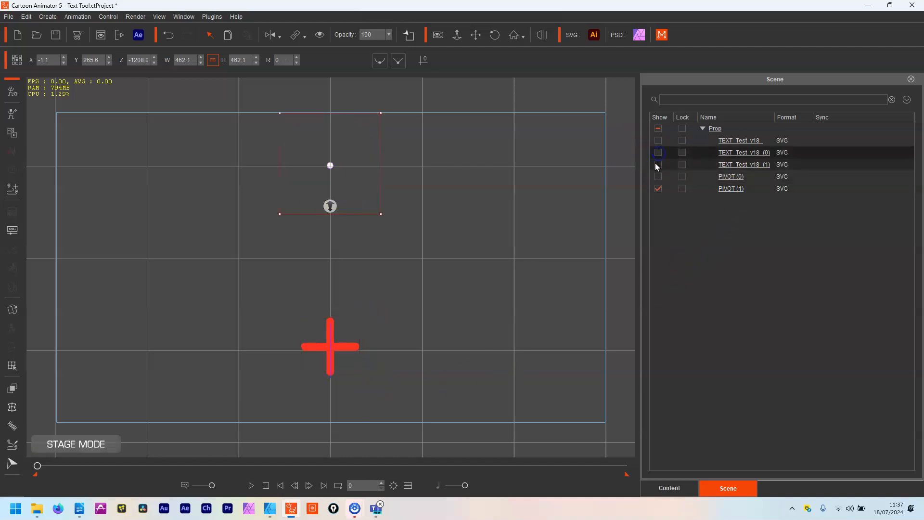
pyautogui.click(746, 189)
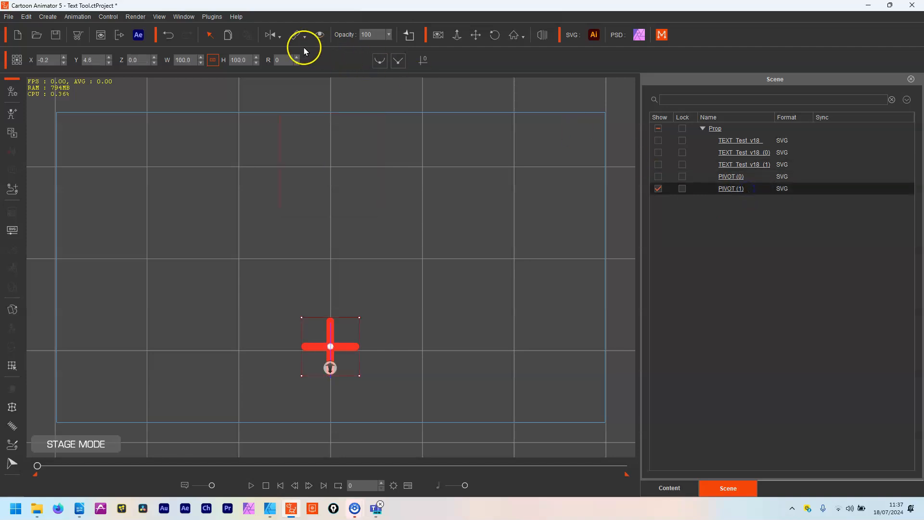
pyautogui.click(228, 35)
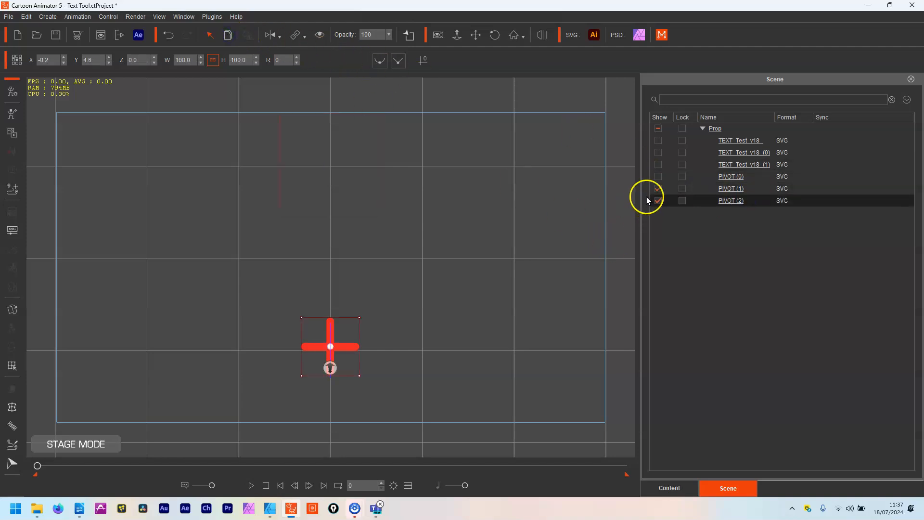
pyautogui.click(658, 189)
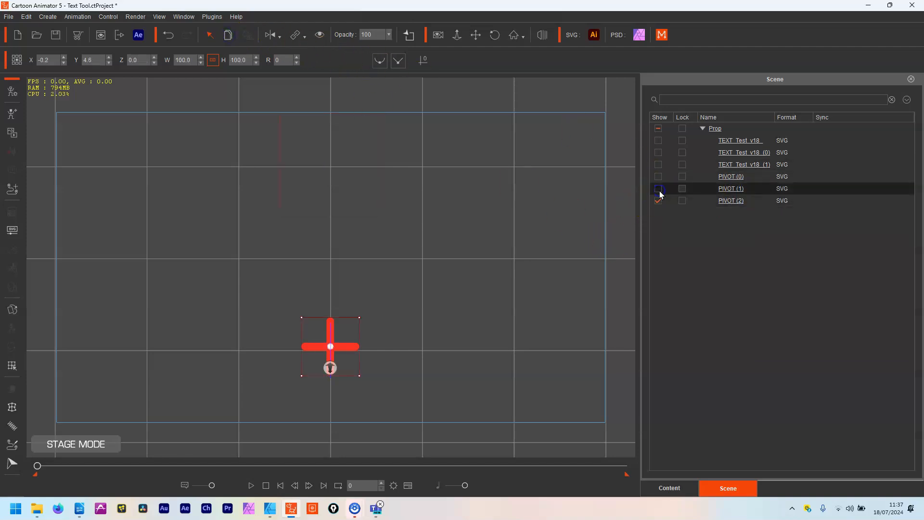
# - Show the "y" prop TEXT_Test_v18_(1) and link it to the PIVOT (2) cross on the stage
pyautogui.click(657, 164)
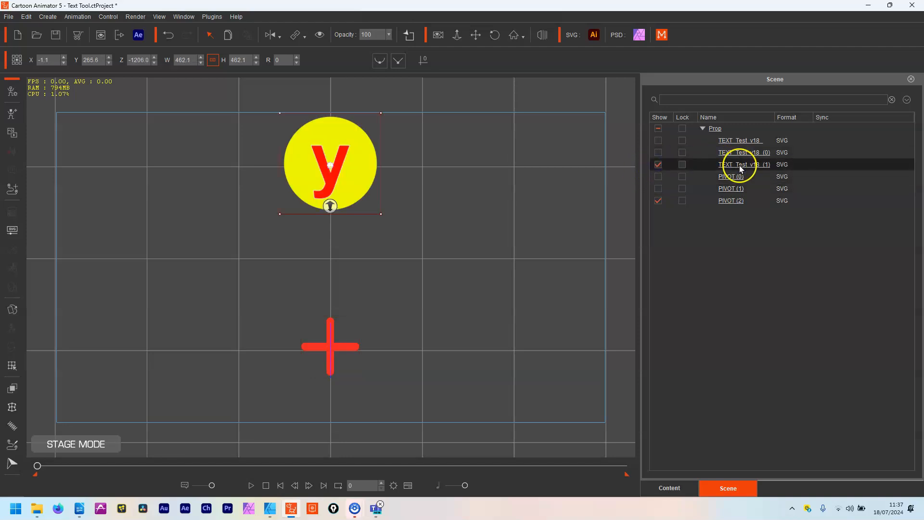
pyautogui.click(296, 34)
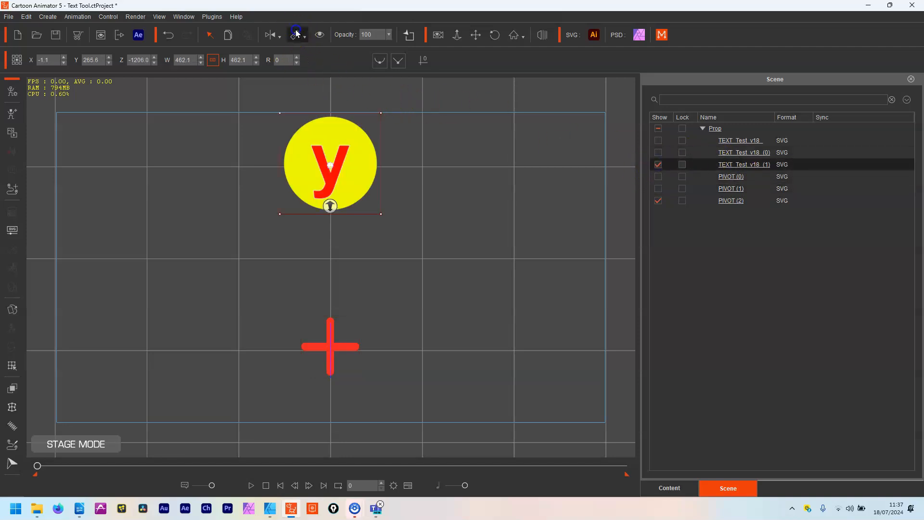
pyautogui.click(330, 345)
pyautogui.click(330, 345)
# - Try transforming PIVOT (2) to test its link to the "y" prop, and undo the change
pyautogui.click(726, 200)
pyautogui.moveTo(361, 316)
pyautogui.mouseDown()
pyautogui.moveTo(376, 326)
pyautogui.moveTo(360, 313)
pyautogui.mouseUp()
pyautogui.hotkey('ctrl', 'z')
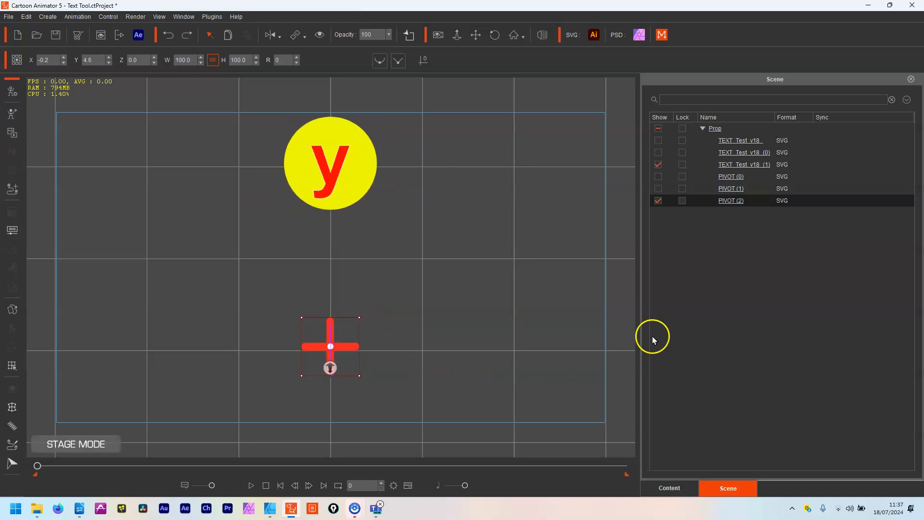
# - Show the hidden "j" and "o" props together with PIVOT (0) and PIVOT (1)
pyautogui.click(658, 140)
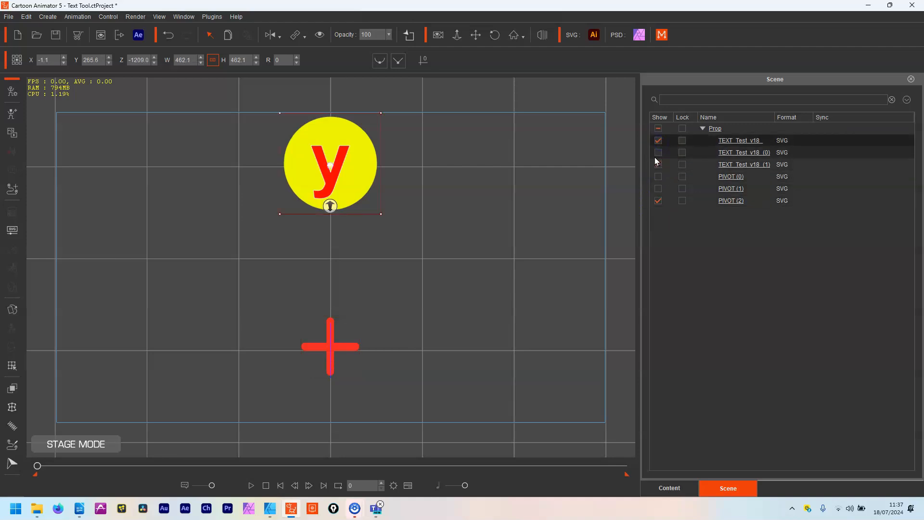
pyautogui.click(658, 152)
pyautogui.click(658, 176)
pyautogui.click(658, 189)
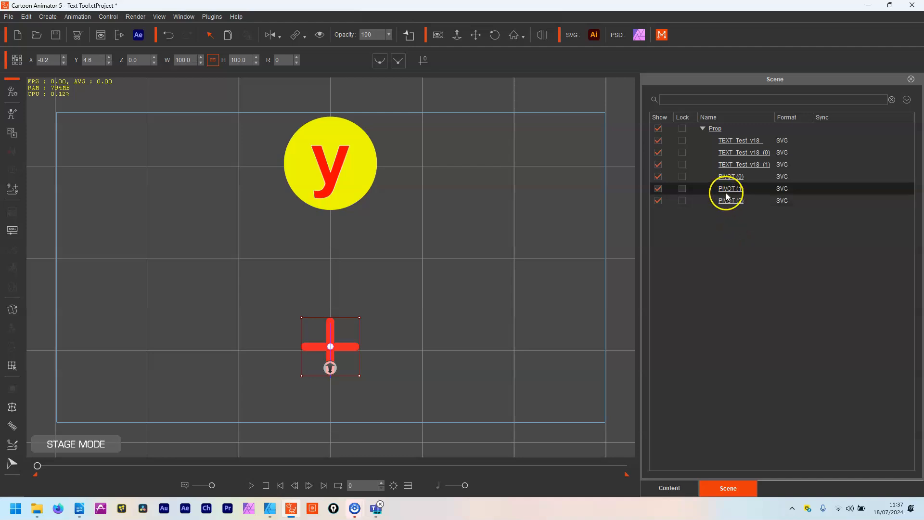
# - Rotate Layer_1 of PIVOT (0) to 315 degrees with the Prop Key Editor and close the editor
pyautogui.click(741, 177)
pyautogui.click(747, 181)
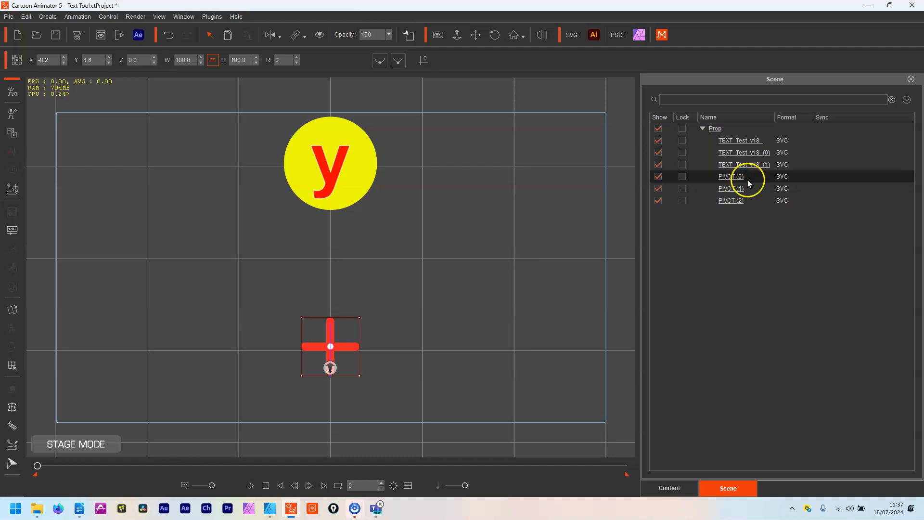
pyautogui.click(12, 365)
pyautogui.click(672, 223)
pyautogui.moveTo(671, 225); pyautogui.dragTo(672, 230)
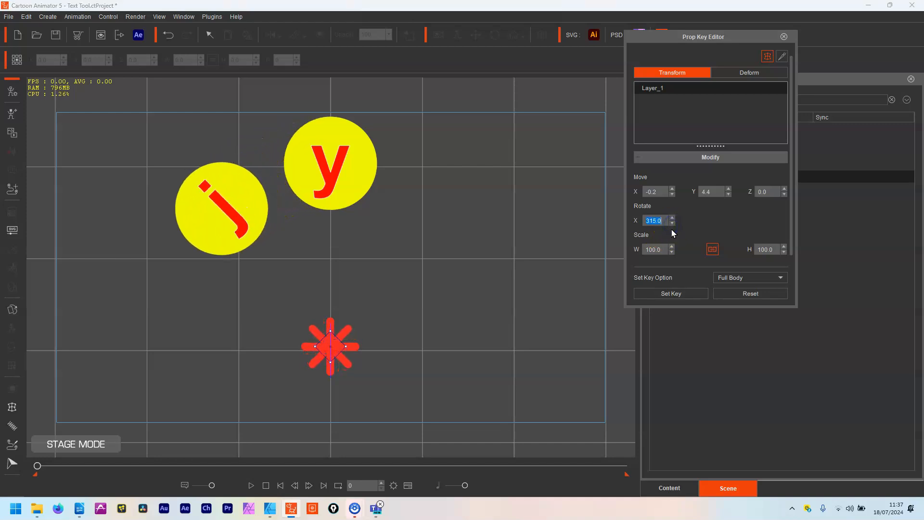
pyautogui.moveTo(758, 33); pyautogui.dragTo(588, 52)
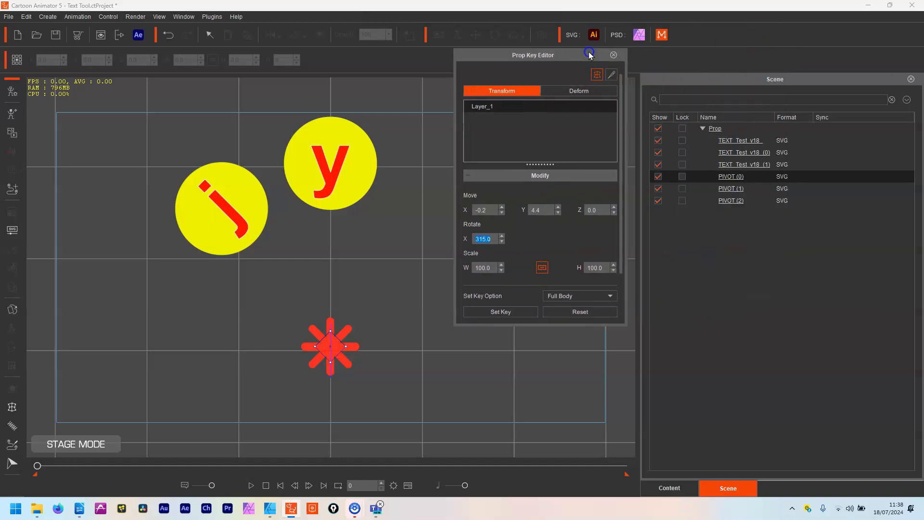
pyautogui.click(614, 55)
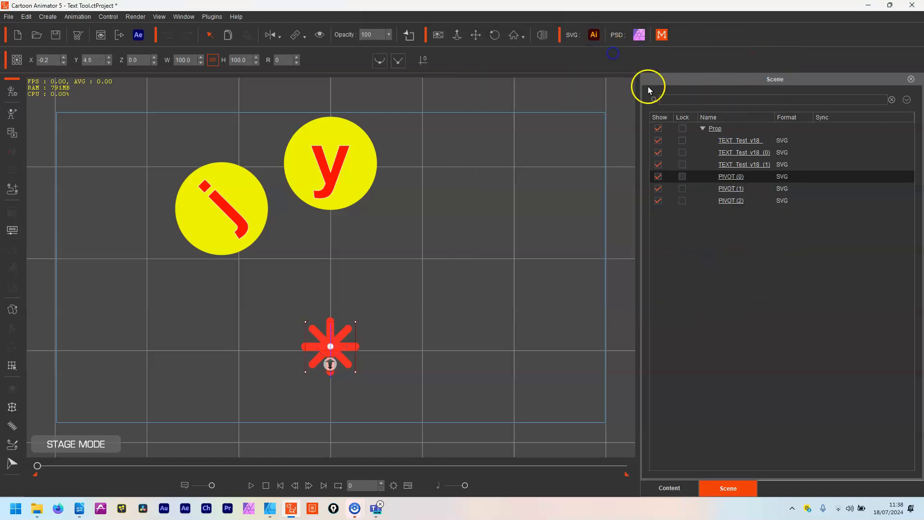
# - Rotate Layer_1 of PIVOT (2) to 45 degrees in the Prop Key Editor and move the editor clear of the stage
pyautogui.click(731, 201)
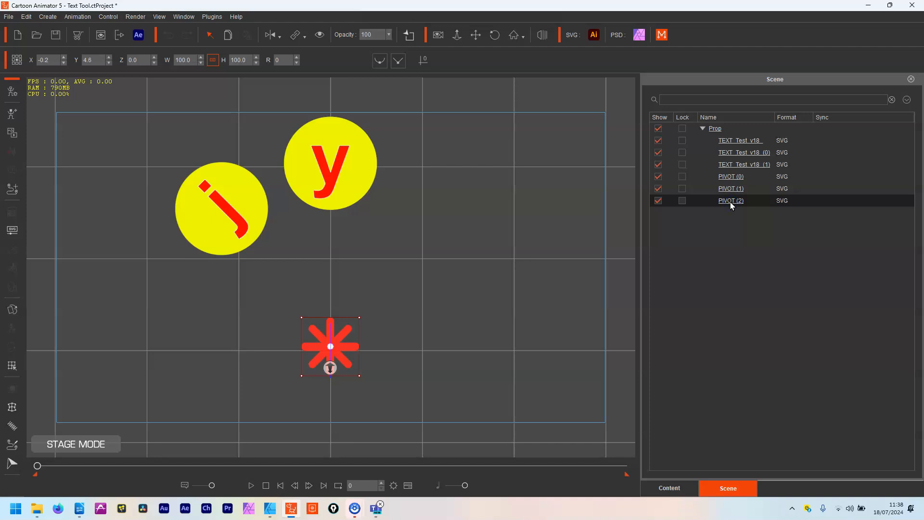
pyautogui.click(11, 364)
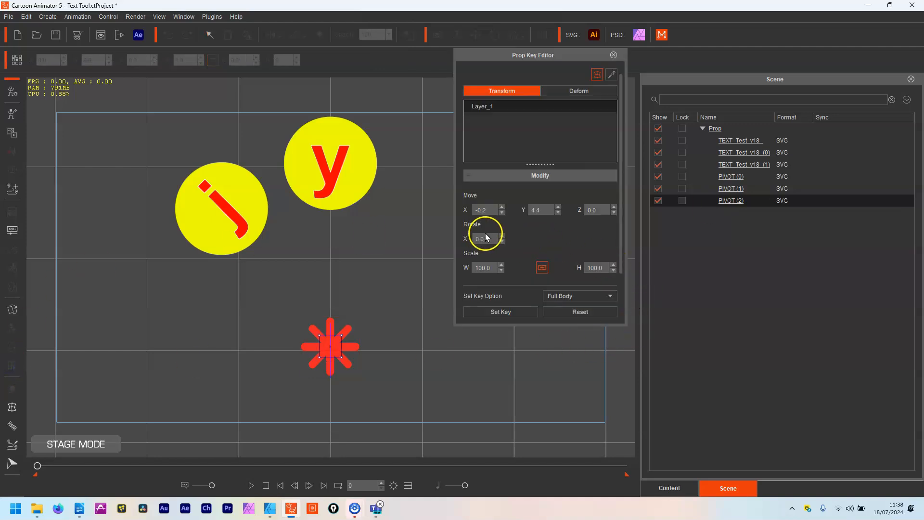
pyautogui.click(502, 236)
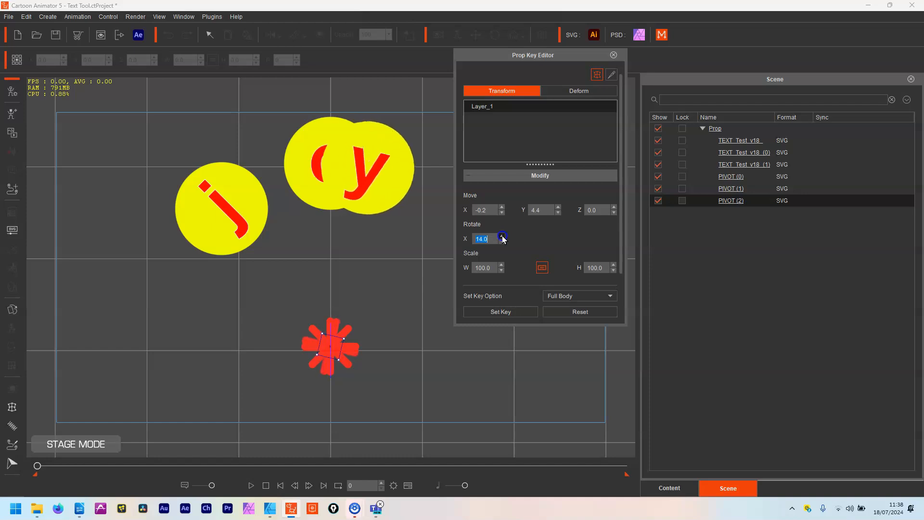
pyautogui.click(502, 236)
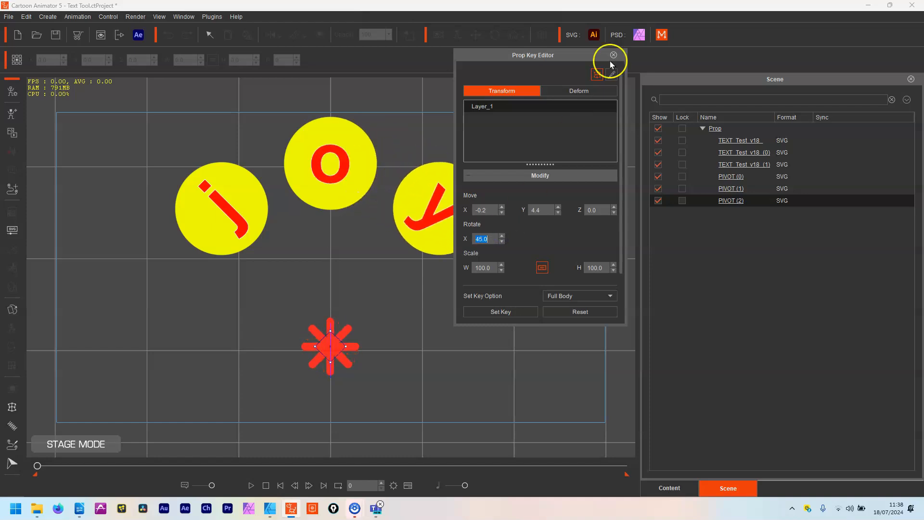
pyautogui.moveTo(597, 56); pyautogui.dragTo(788, 51)
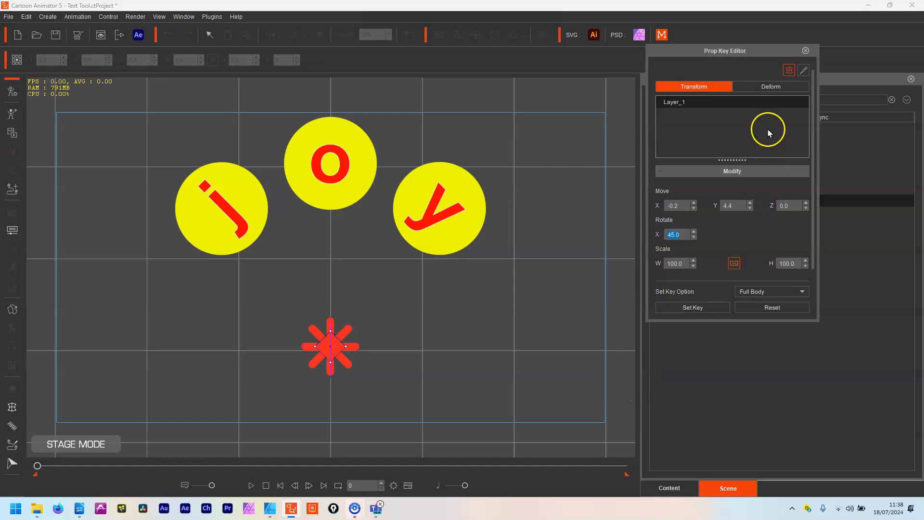
pyautogui.moveTo(769, 52); pyautogui.dragTo(784, 48)
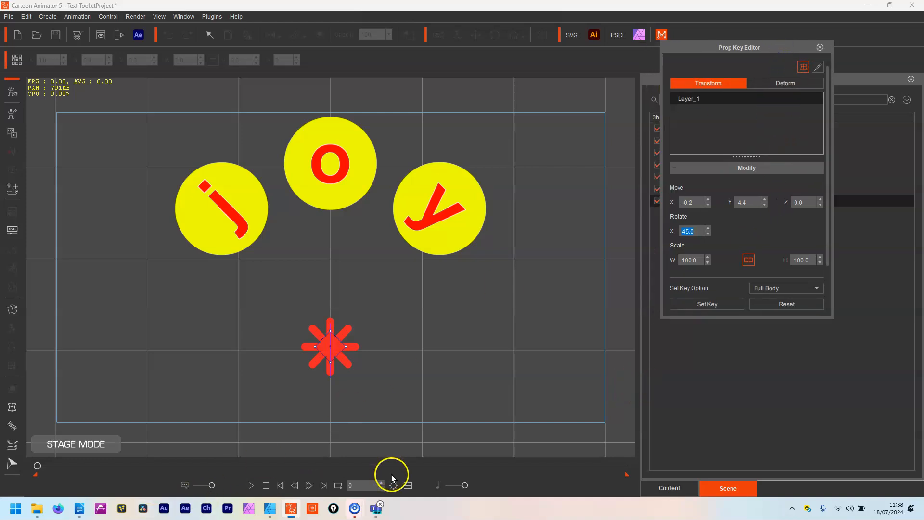
# - Open the timeline, copy PIVOT (2)'s Layer_1_T key from frame 0 to frame 60, and close the Prop Key Editor
pyautogui.click(407, 486)
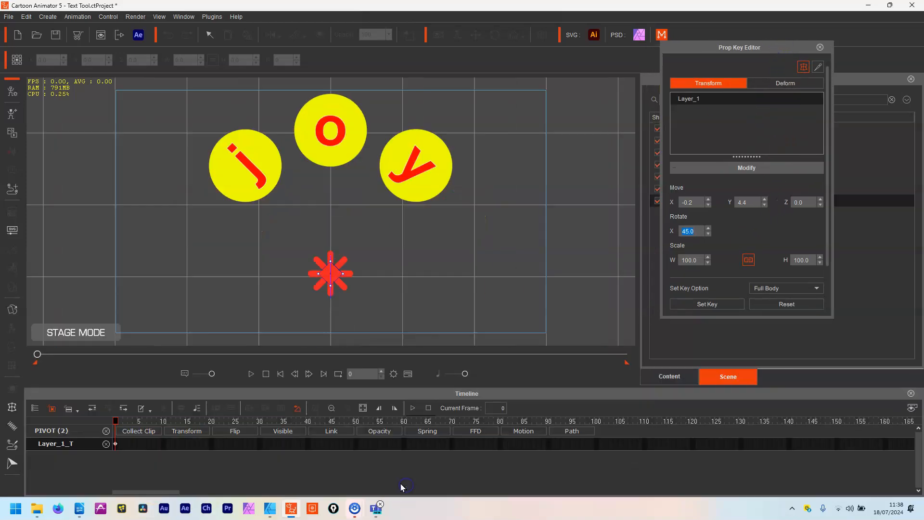
pyautogui.click(405, 422)
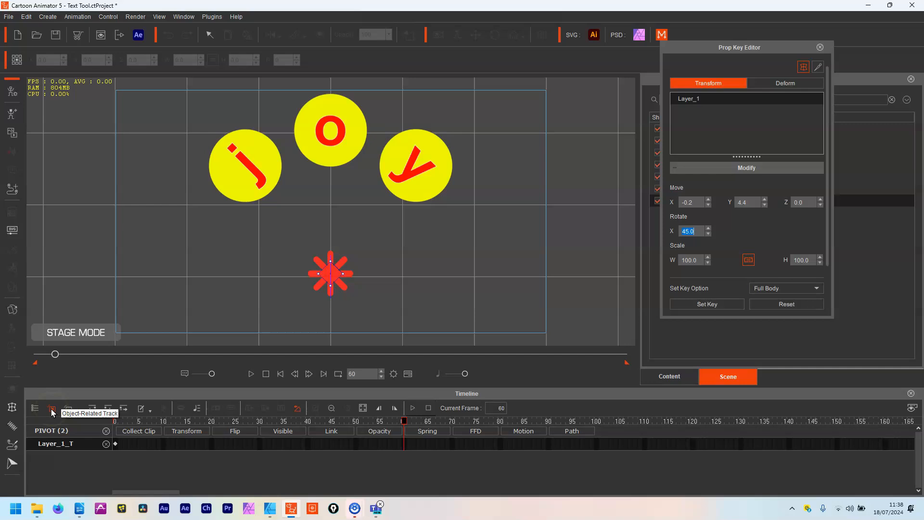
pyautogui.click(116, 444)
pyautogui.click(404, 444)
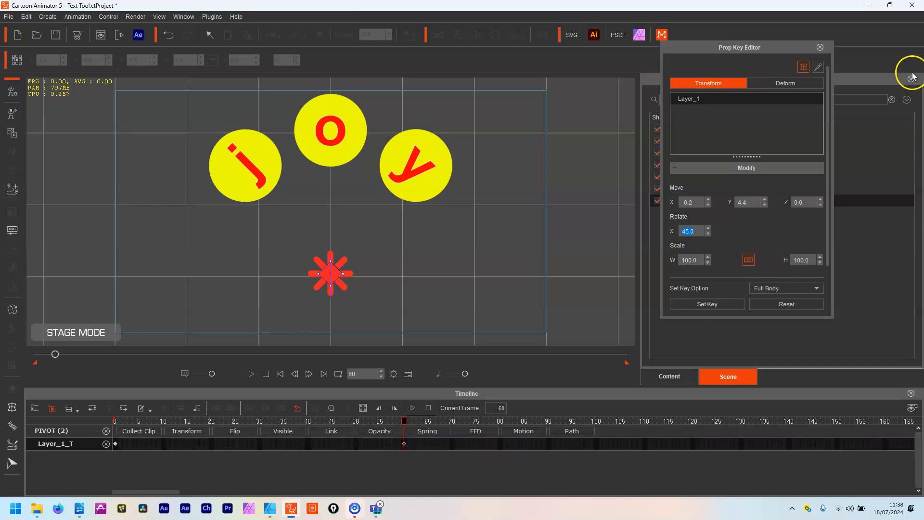
pyautogui.click(820, 48)
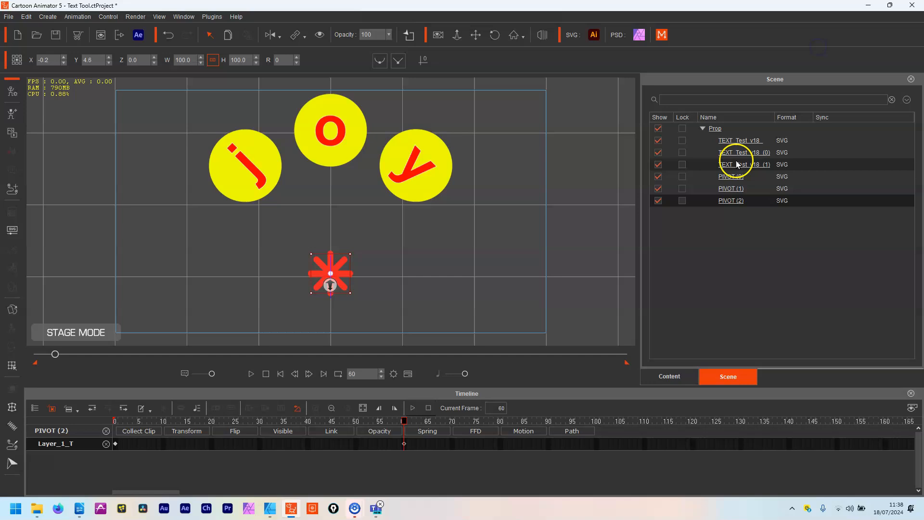
# - Show the Transform tracks of PIVOT (1) and PIVOT (2) and add a Transform key at frame 60 on each
pyautogui.click(731, 188)
pyautogui.click(204, 434)
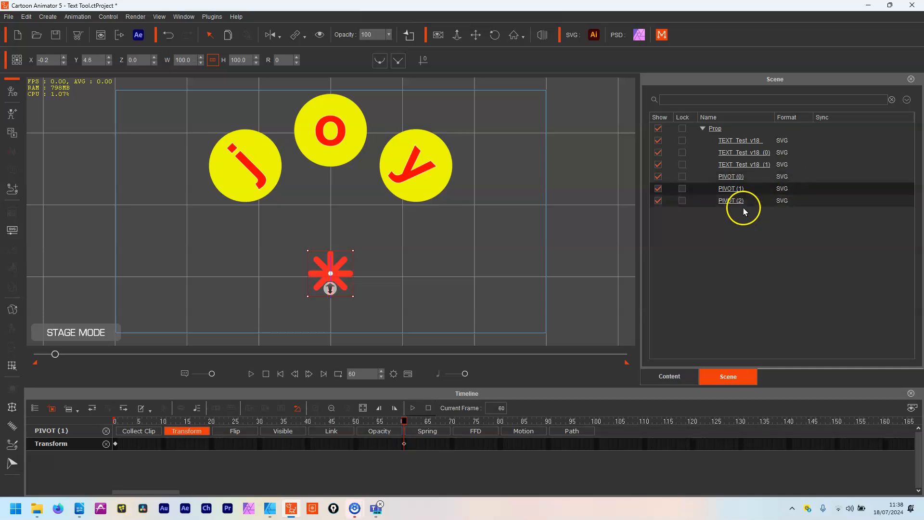
pyautogui.click(748, 200)
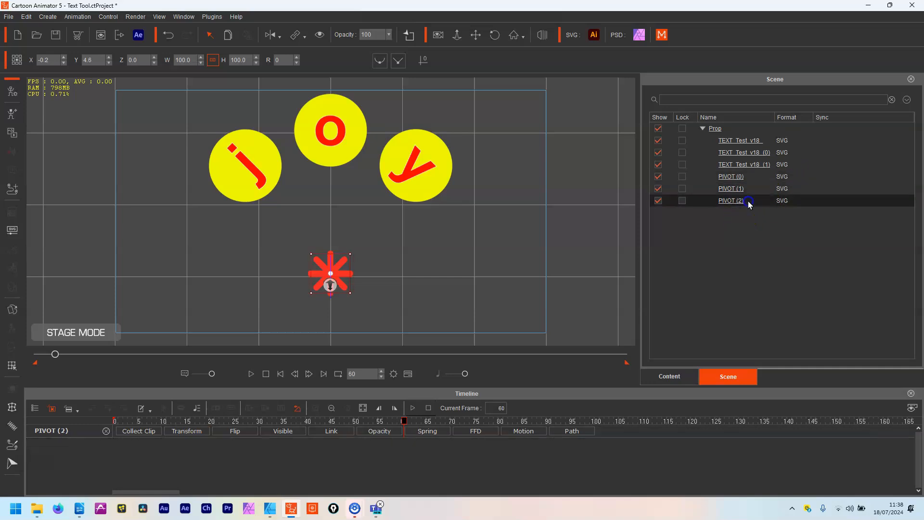
pyautogui.click(191, 431)
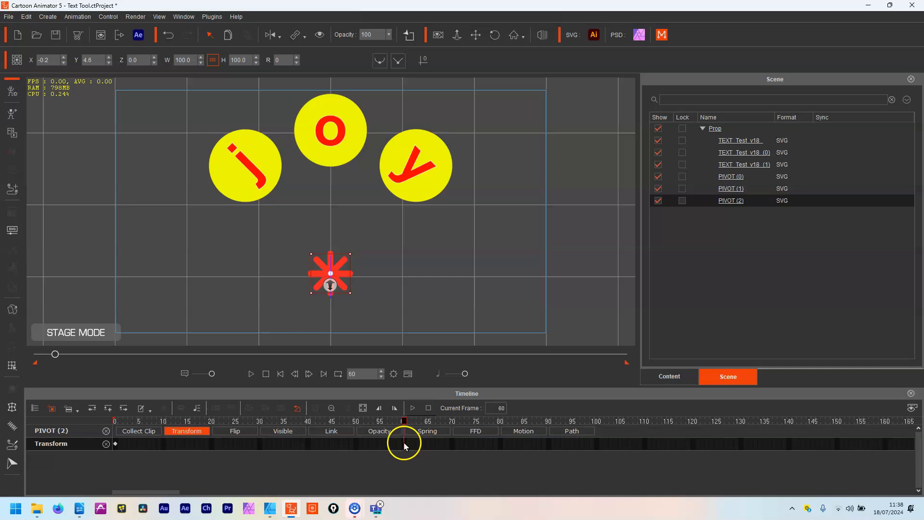
# - Reset PIVOT (2)'s layer transform at frame 0 with the Prop Key Editor
pyautogui.moveTo(404, 420); pyautogui.dragTo(87, 444)
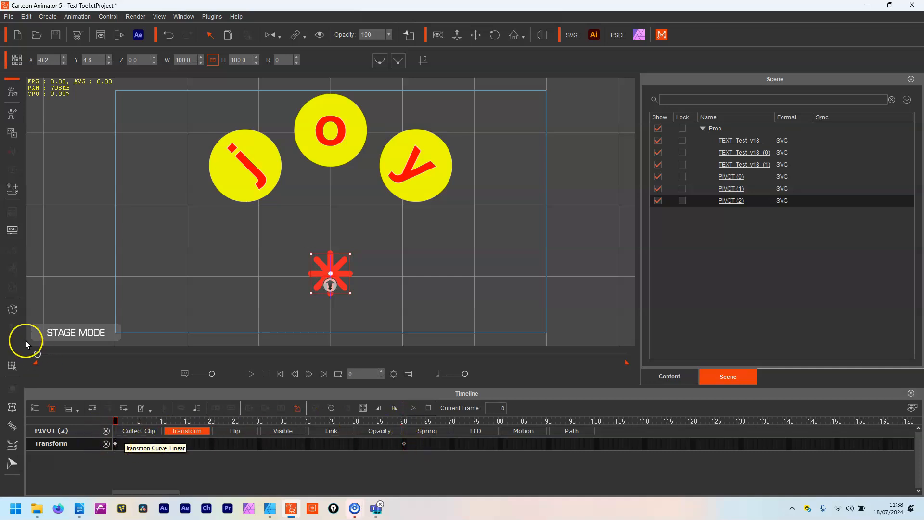
pyautogui.click(11, 365)
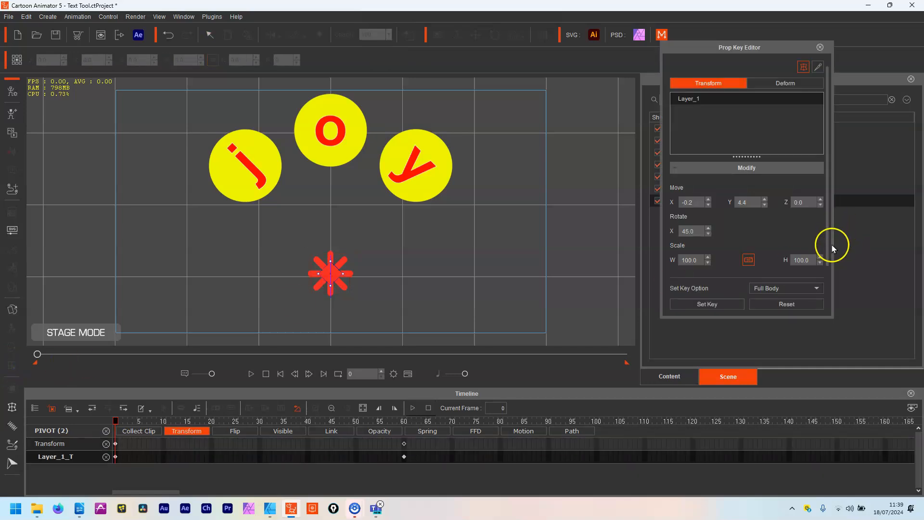
pyautogui.click(790, 304)
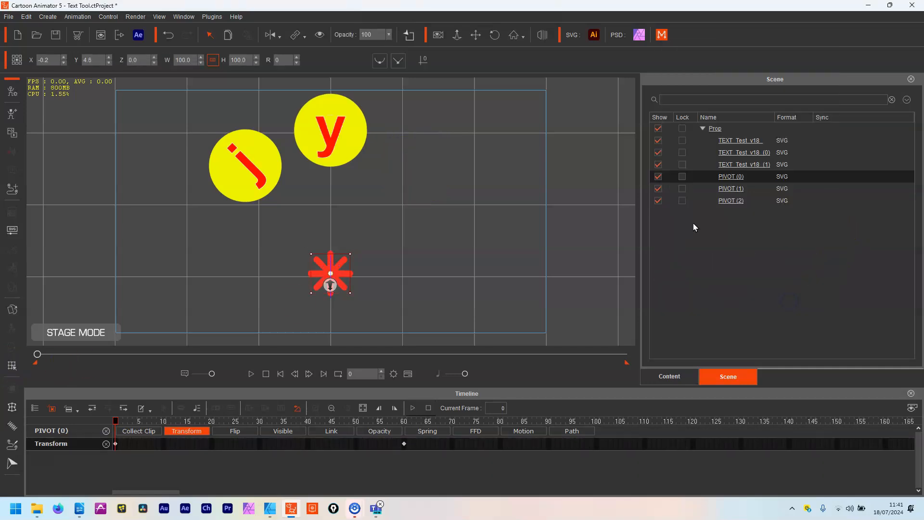
# - Set the Layer_1 rotation of PIVOT (0) to 0 at frame 0 with the Prop Key Editor
pyautogui.moveTo(118, 420); pyautogui.dragTo(105, 435)
pyautogui.click(75, 448)
pyautogui.click(11, 366)
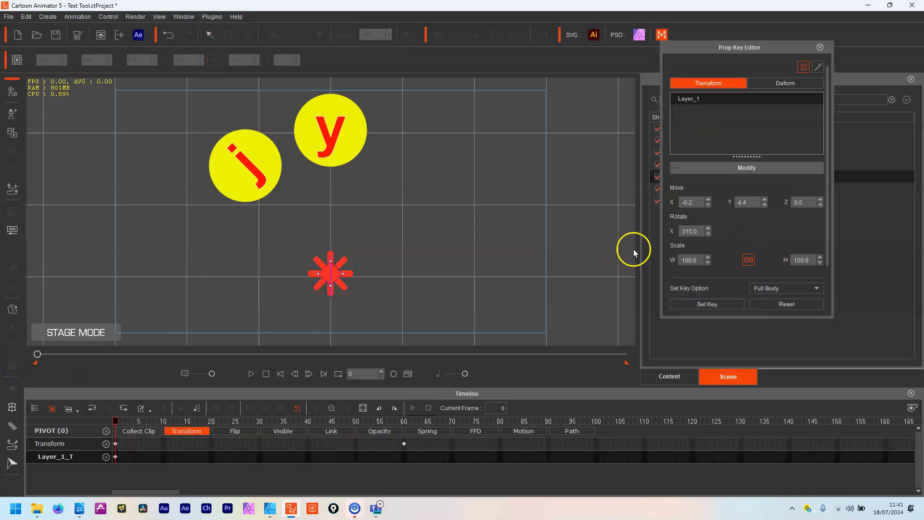
pyautogui.moveTo(708, 232); pyautogui.dragTo(708, 230)
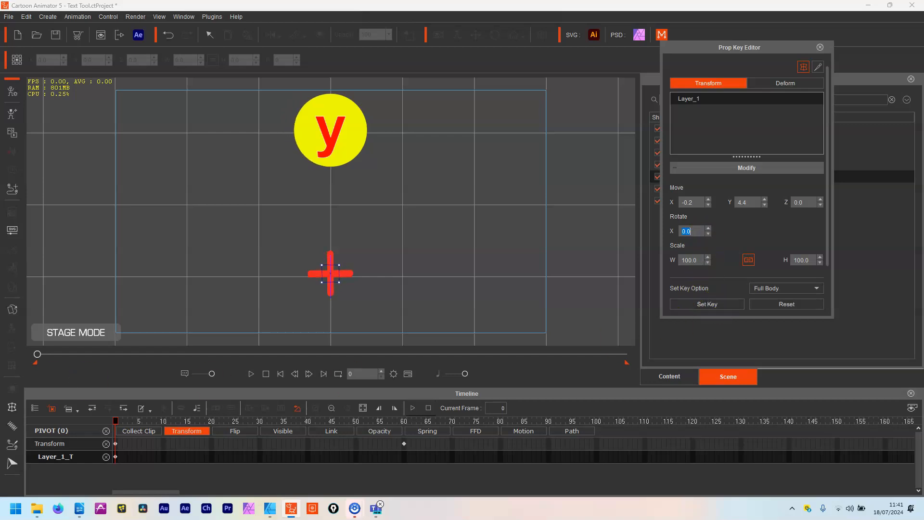
# - Key the Layer_1 rotation of PIVOT (0) at 314 degrees on frame 60
pyautogui.press('space')
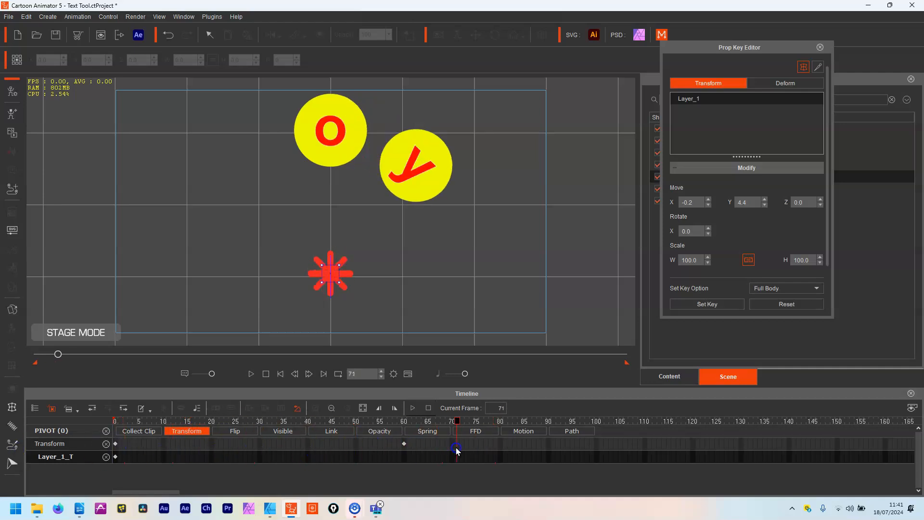
pyautogui.moveTo(71, 467); pyautogui.dragTo(433, 469)
pyautogui.click(709, 229)
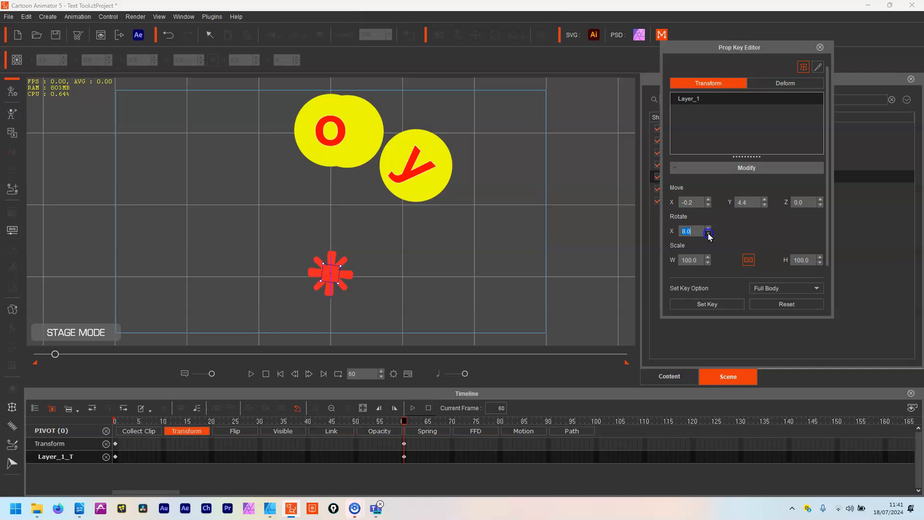
pyautogui.click(708, 234)
pyautogui.moveTo(708, 234); pyautogui.dragTo(708, 236)
pyautogui.click(708, 229)
pyautogui.click(709, 229)
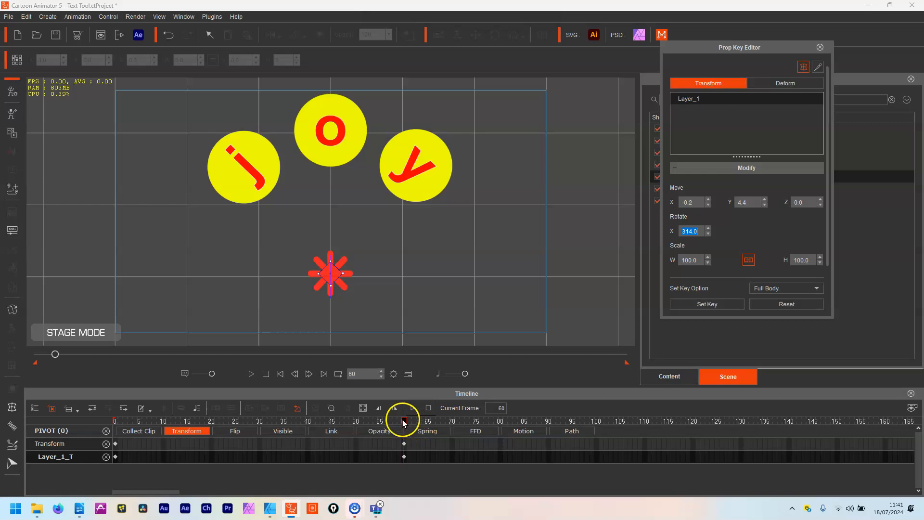
# - At frame 80, select all three pivots, move them to a Z depth of about -876 and rotate them slightly
pyautogui.moveTo(408, 420); pyautogui.dragTo(500, 438)
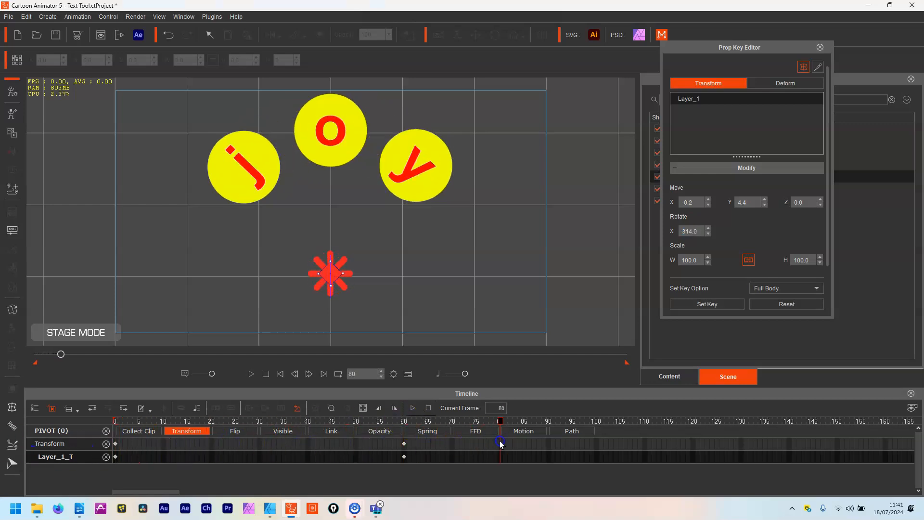
pyautogui.click(819, 48)
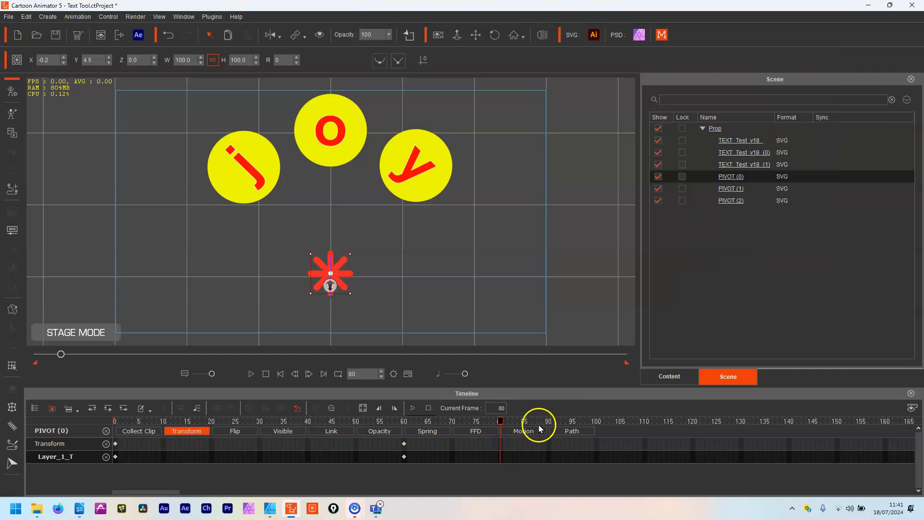
pyautogui.keyDown('shift'); pyautogui.click(748, 203); pyautogui.keyUp('shift')
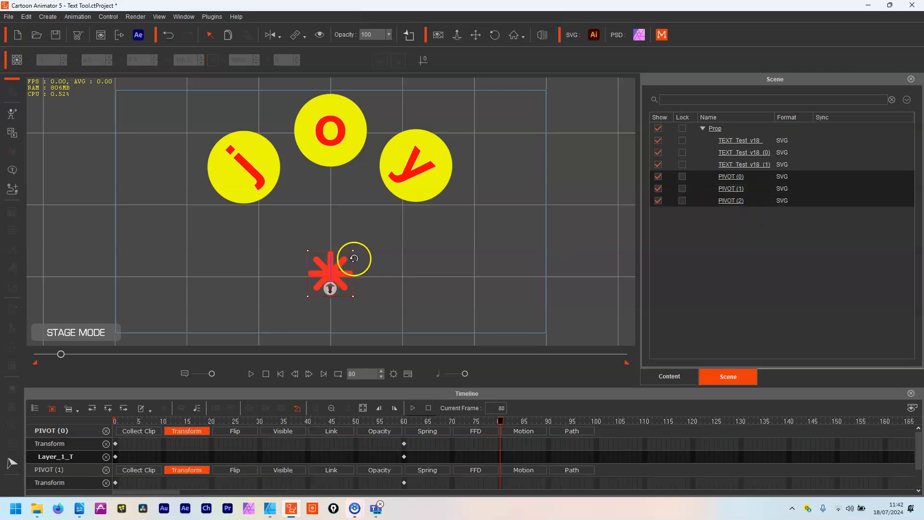
pyautogui.moveTo(330, 288); pyautogui.dragTo(303, 147)
pyautogui.moveTo(329, 251); pyautogui.dragTo(354, 236)
pyautogui.click(741, 188)
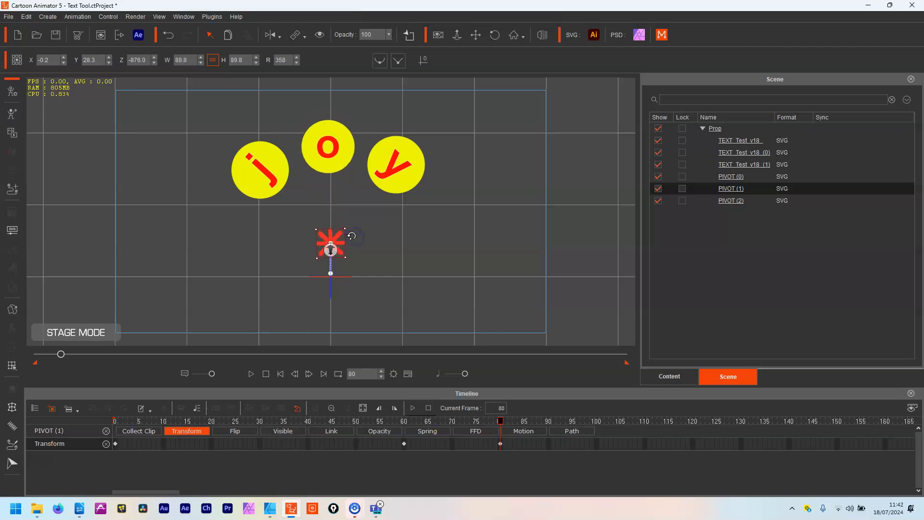